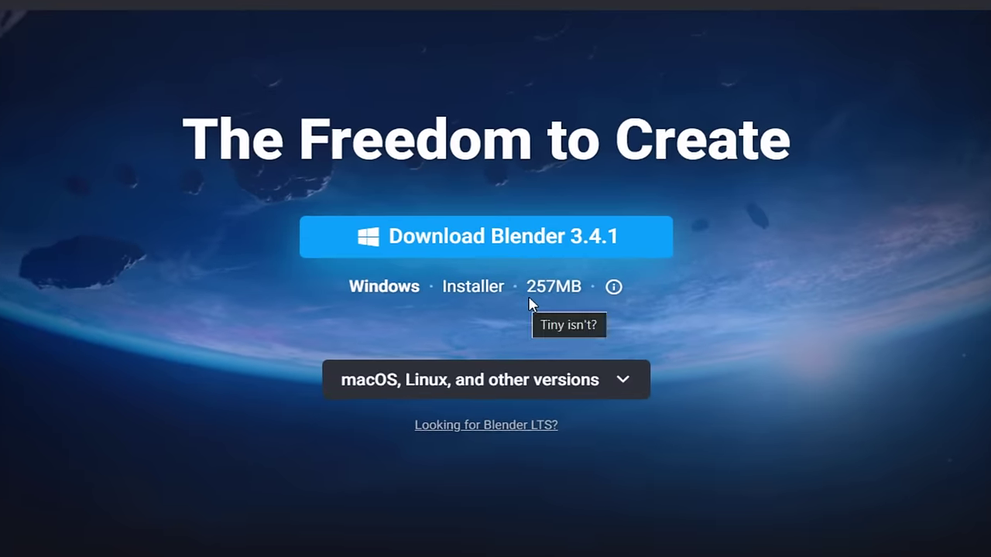
Step: Start the Blender 3.4.1 Windows installer download, then cancel it
left_click(499, 241)
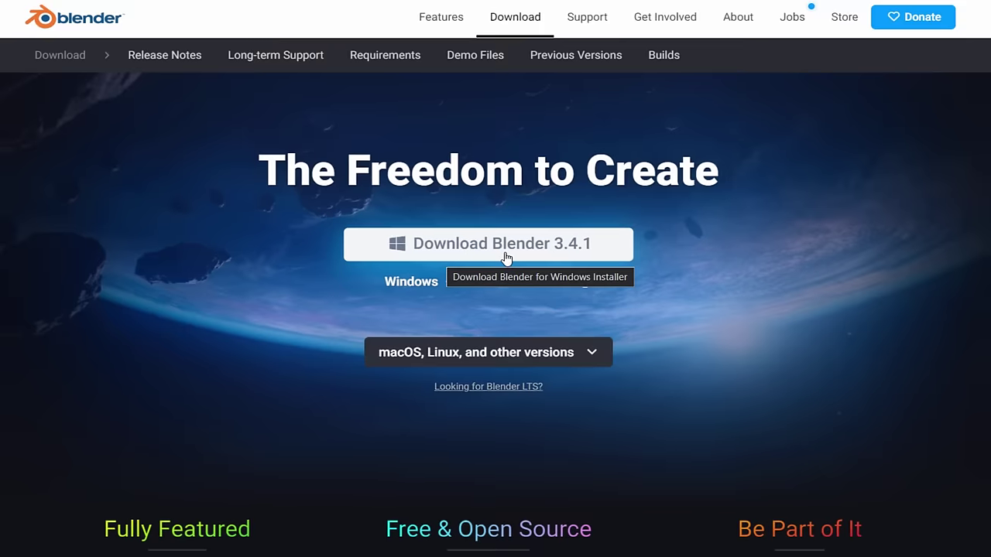
left_click(562, 356)
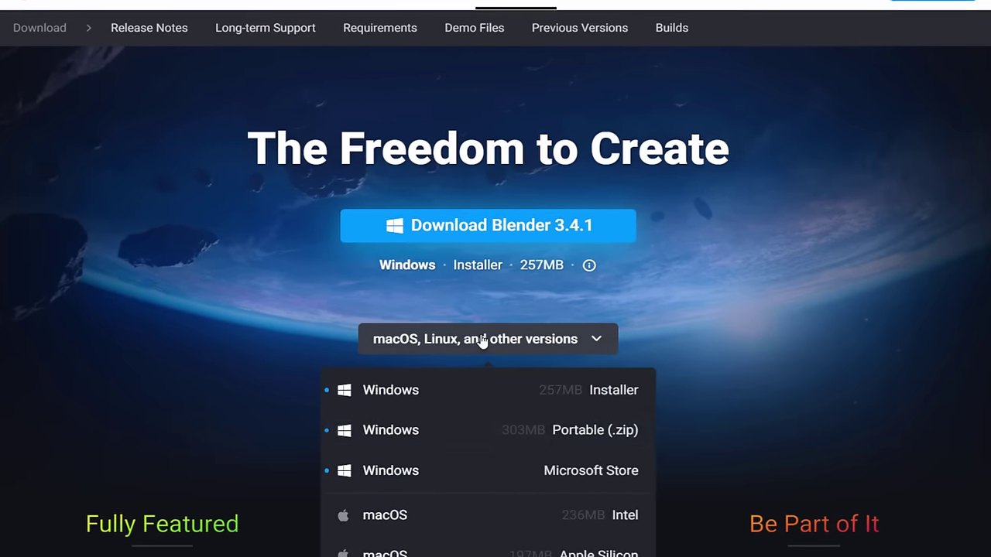
left_click(482, 354)
left_click(465, 220)
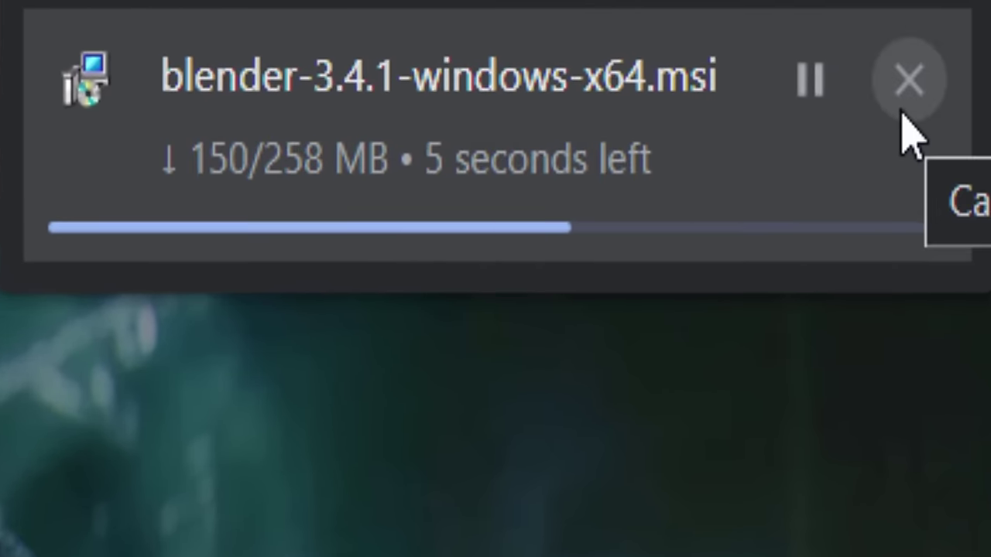
left_click(899, 101)
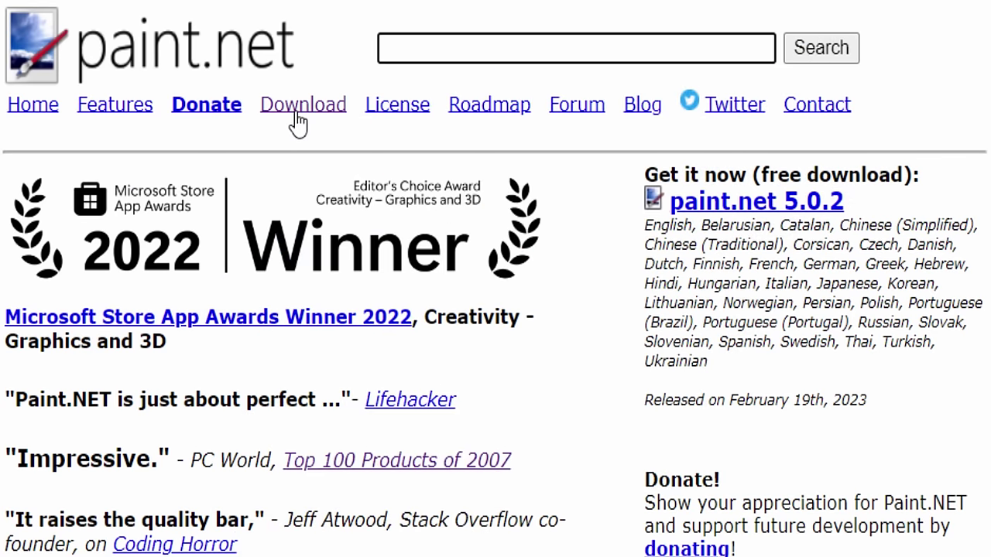
Step: Download the free paint.net 5.0.2 installer from the dotPDN Download Now page
left_click(296, 113)
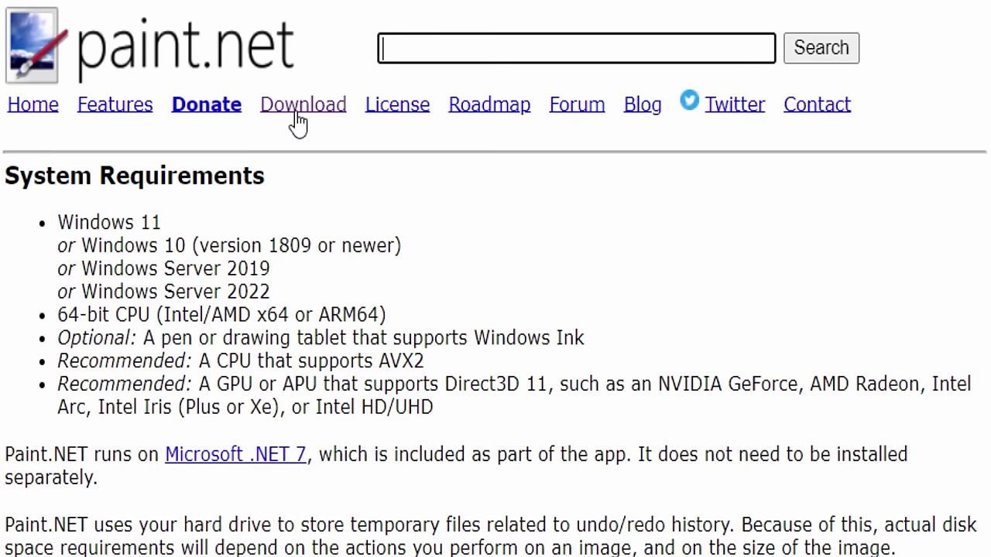
scroll(842, 433, "down", 10)
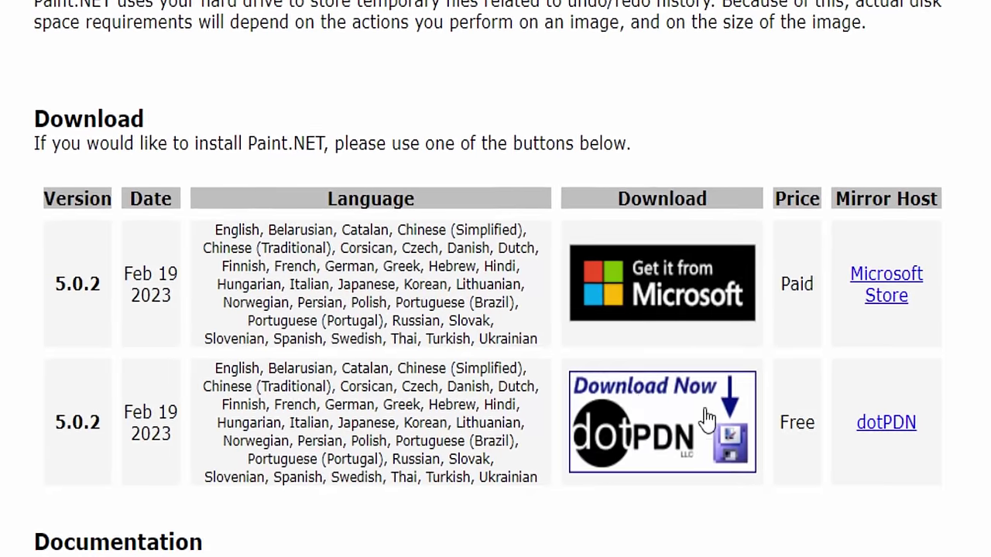
left_click(707, 418)
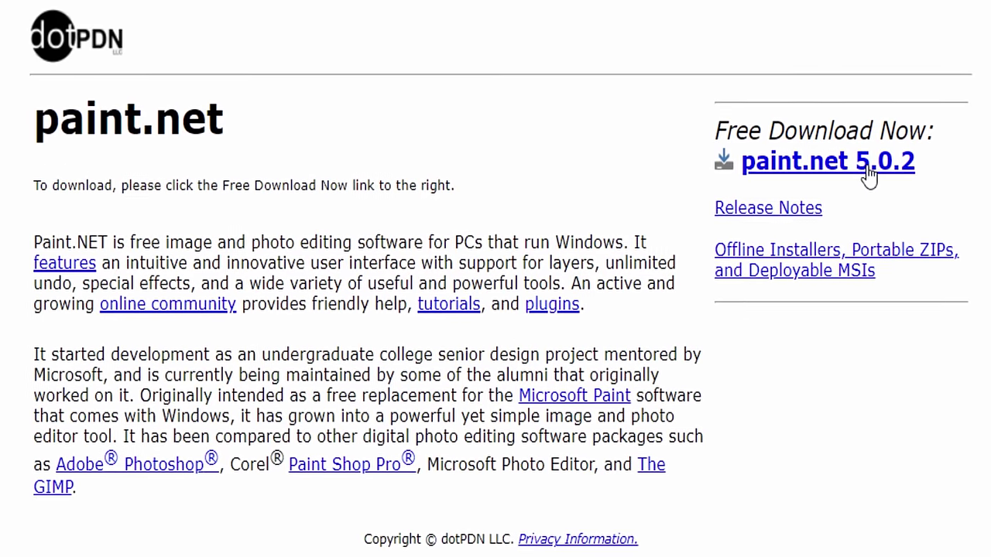
left_click(877, 176)
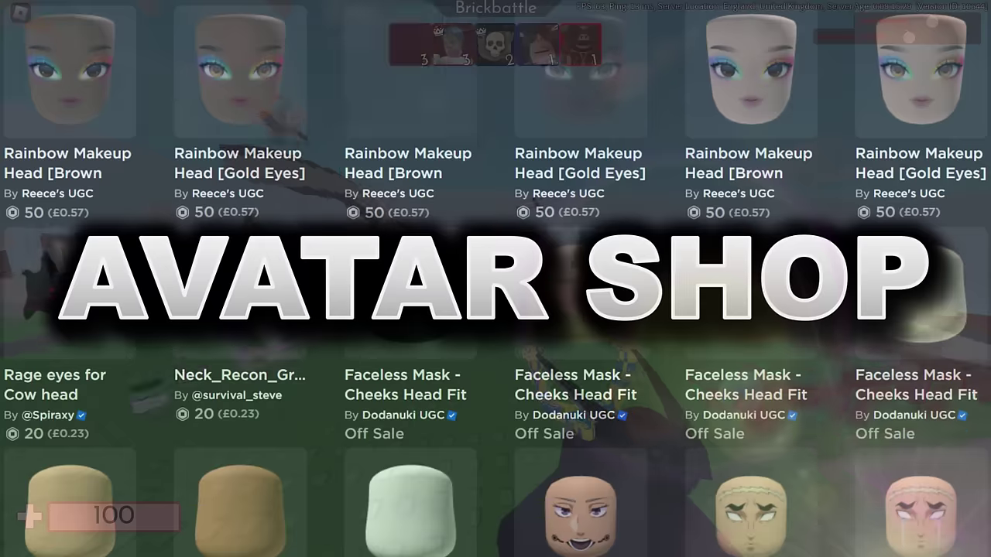
Step: Scroll the Avatar Shop heads catalog down to grey classic heads like Blockhead, Trim and Roundy
scroll(454, 188, "down", 5)
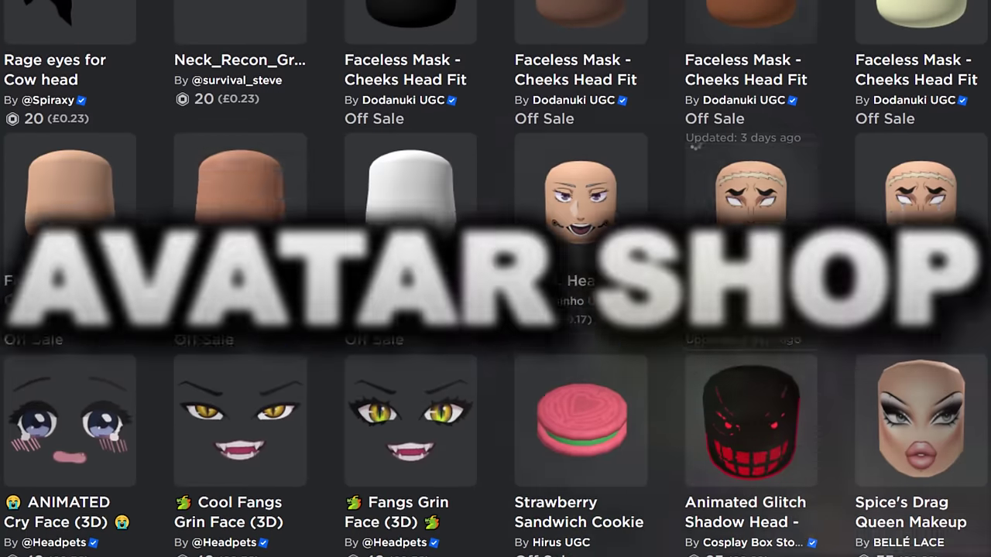
scroll(667, 192, "down", 1)
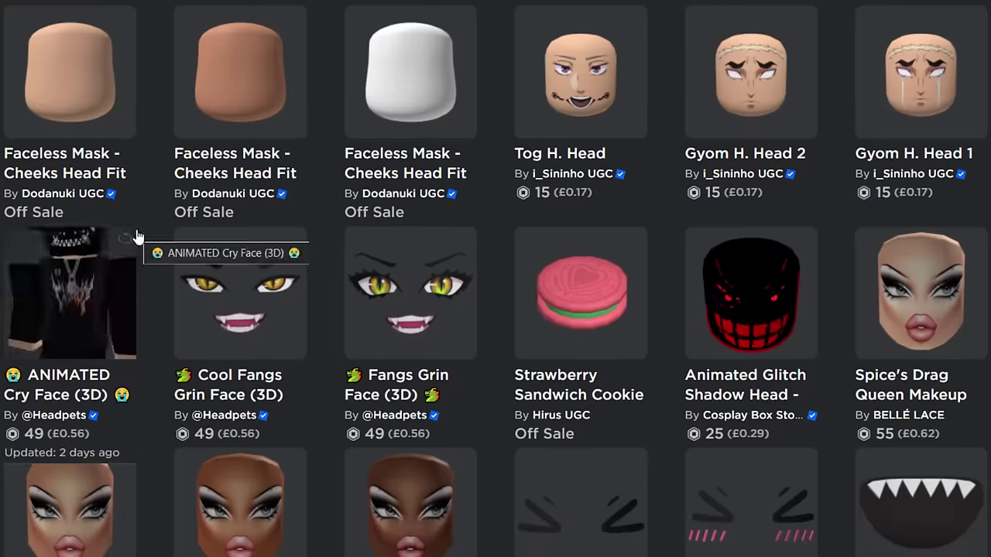
scroll(516, 155, "down", 4)
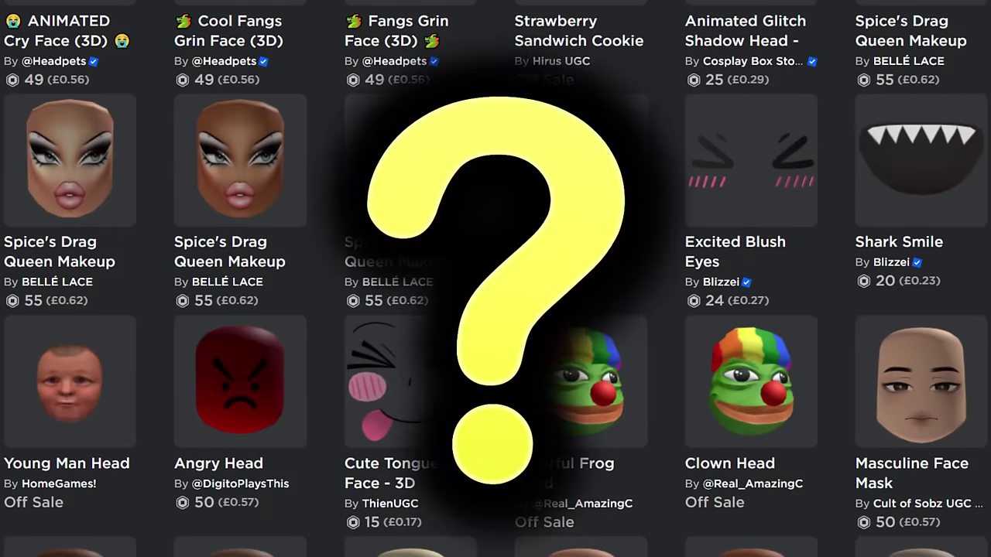
scroll(515, 279, "down", 5)
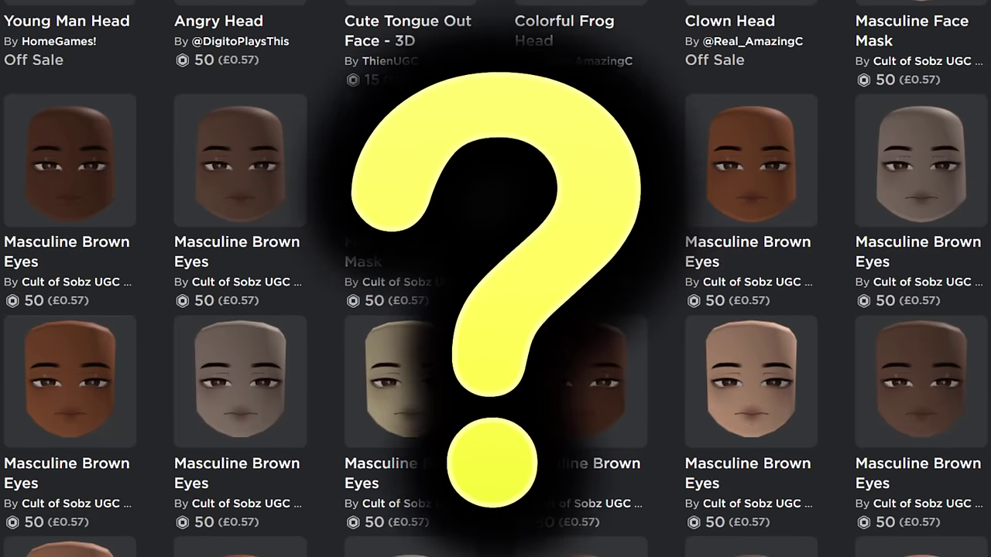
scroll(405, 220, "down", 5)
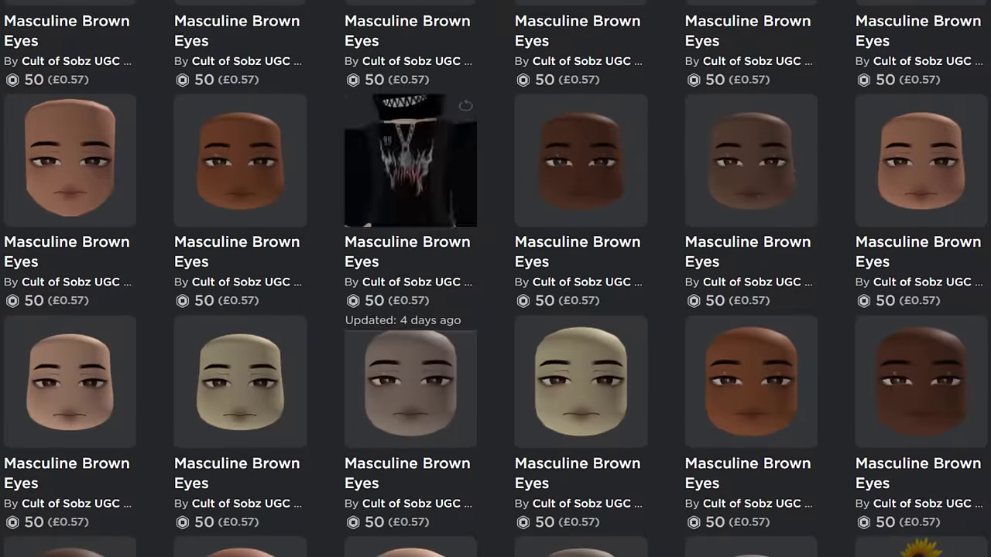
scroll(642, 207, "down", 5)
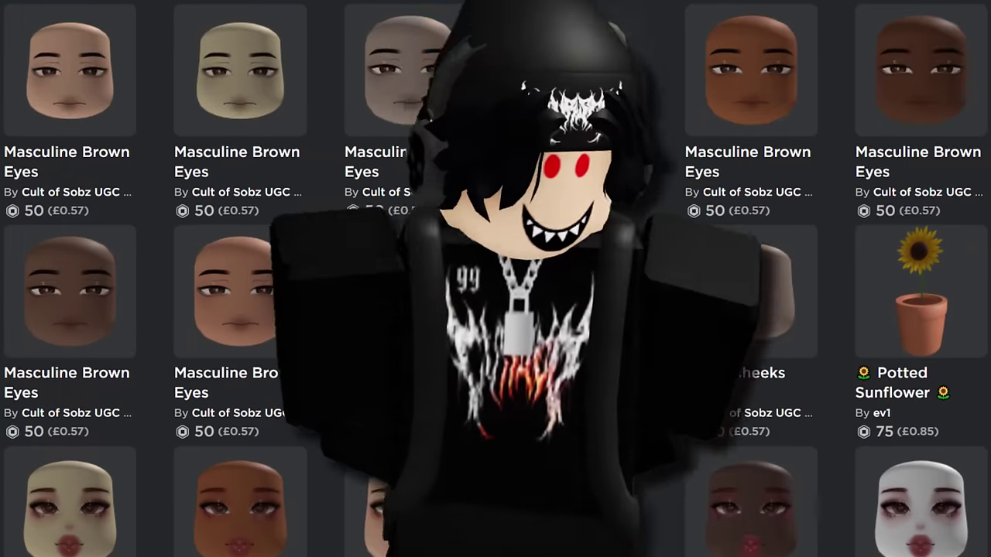
scroll(495, 278, "down", 5)
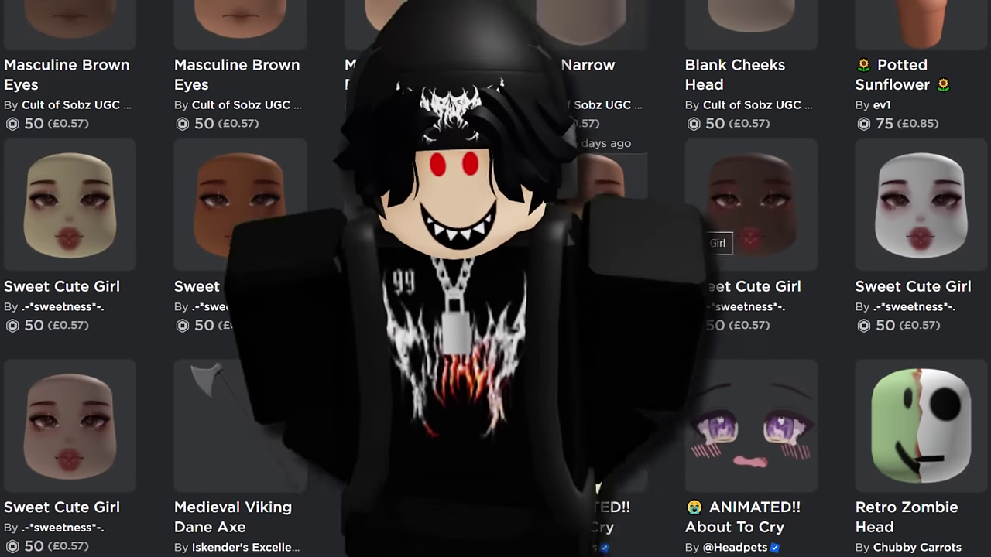
scroll(642, 224, "down", 10)
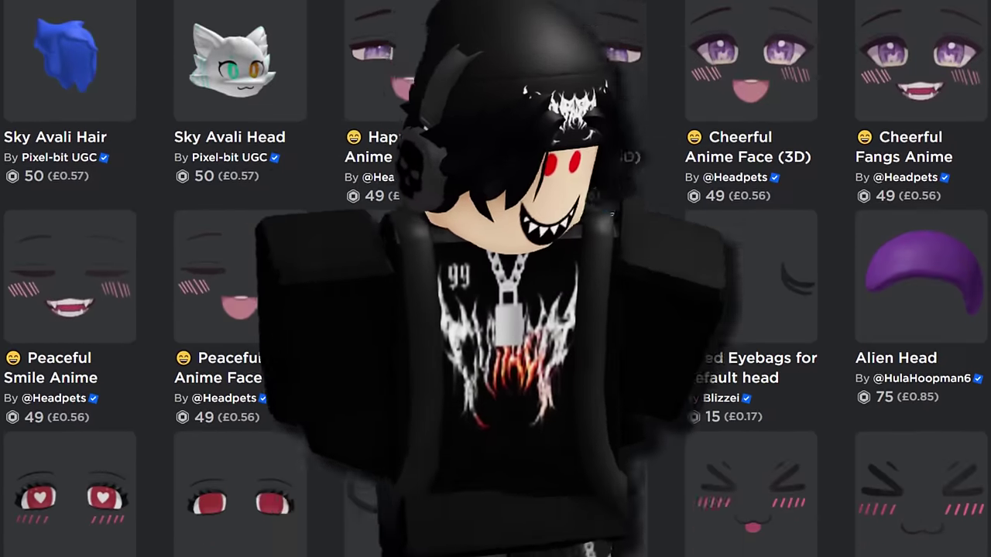
scroll(299, 251, "down", 1)
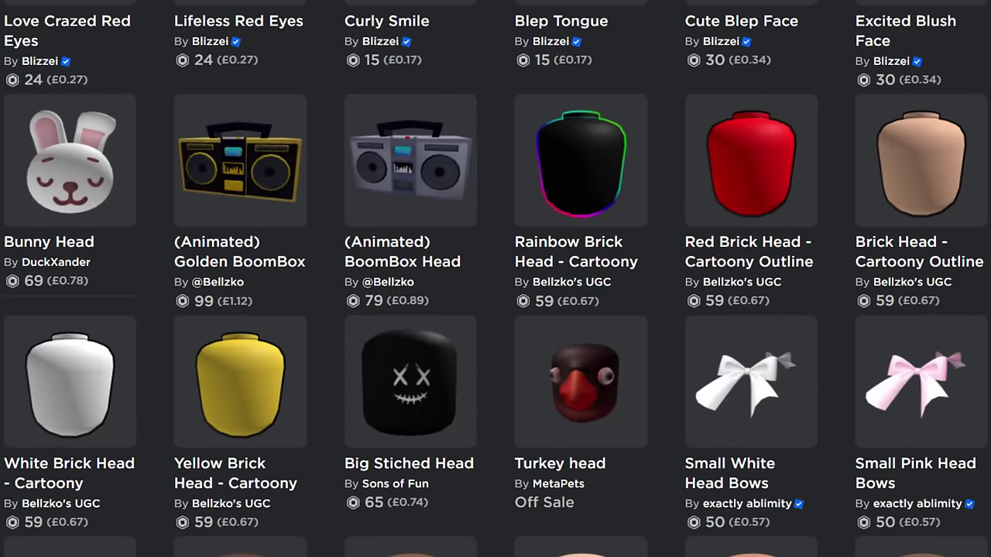
scroll(500, 265, "down", 6)
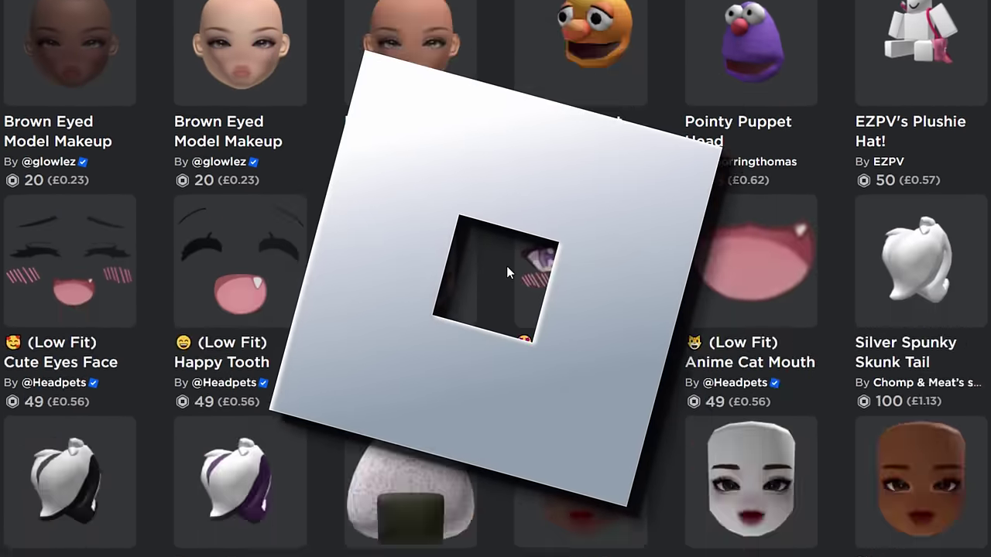
scroll(506, 266, "down", 12)
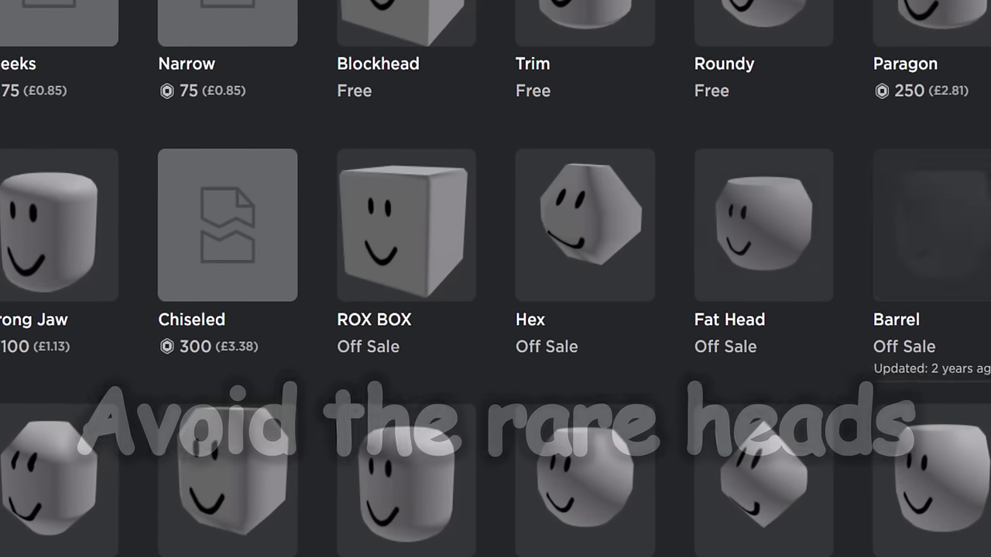
scroll(531, 239, "down", 3)
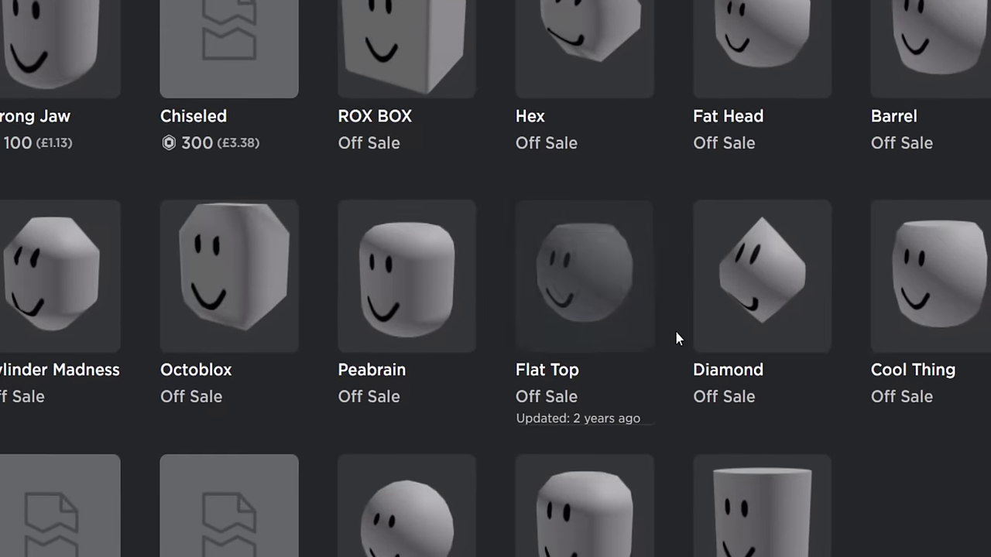
scroll(672, 332, "up", 3)
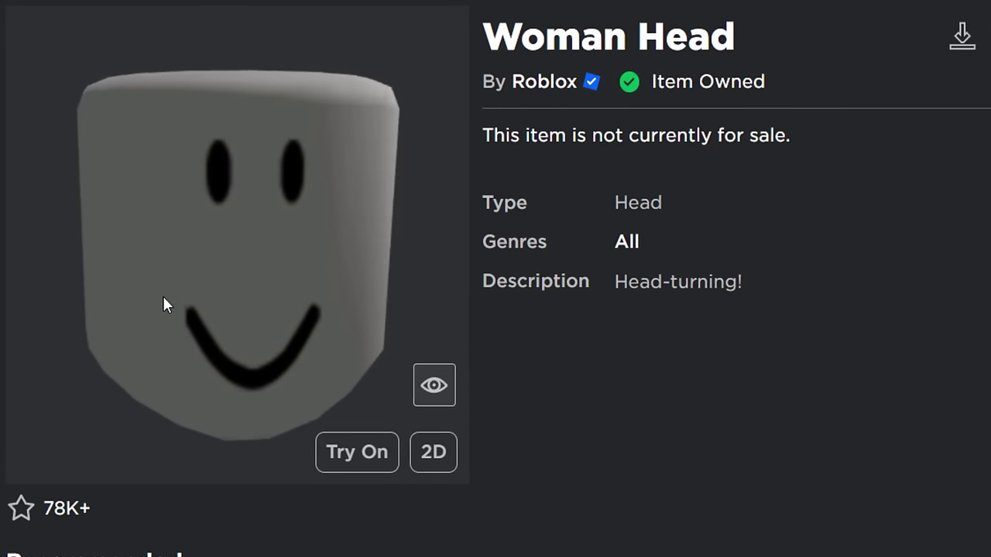
Step: Rotate the Woman Head, Blockhead and Classic Head 3D previews, briefly previewing the Classic Head on the full avatar
left_click_drag(162, 277, 213, 374)
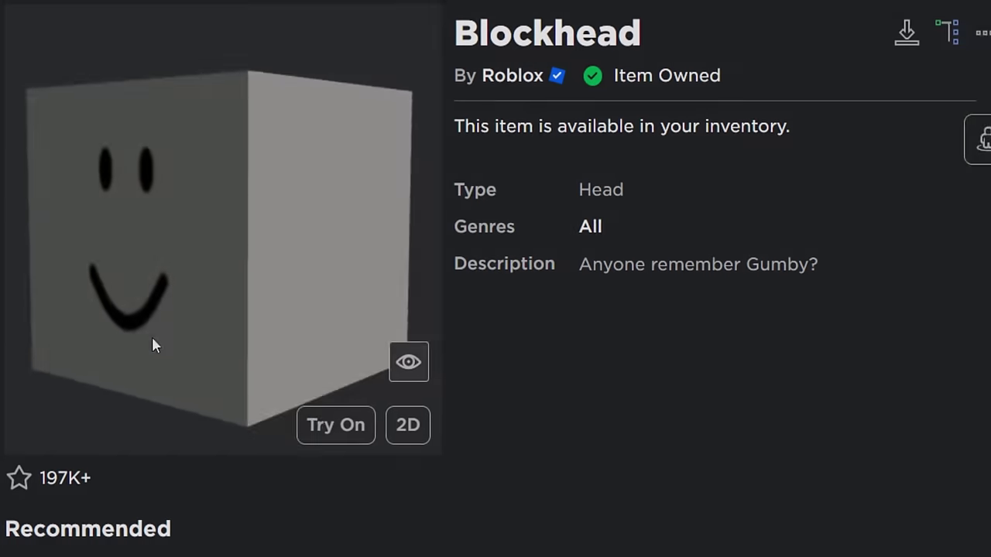
left_click_drag(152, 343, 209, 354)
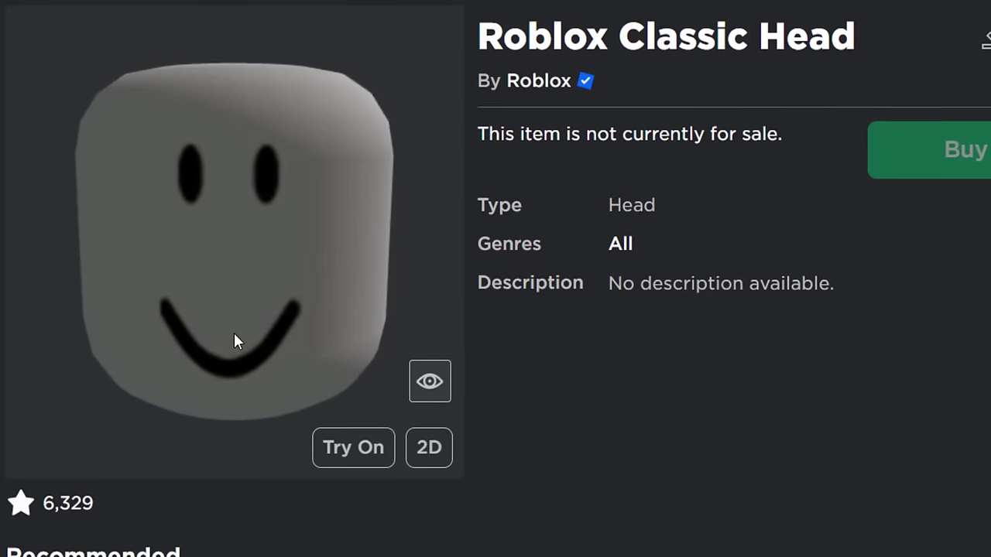
left_click_drag(250, 355, 325, 329)
left_click_drag(523, 302, 488, 284)
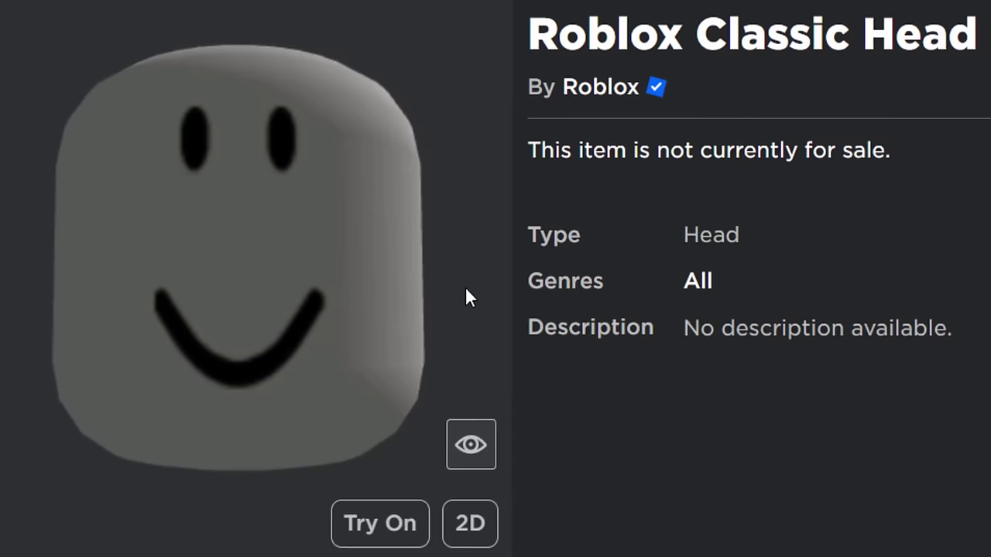
left_click_drag(450, 291, 423, 328)
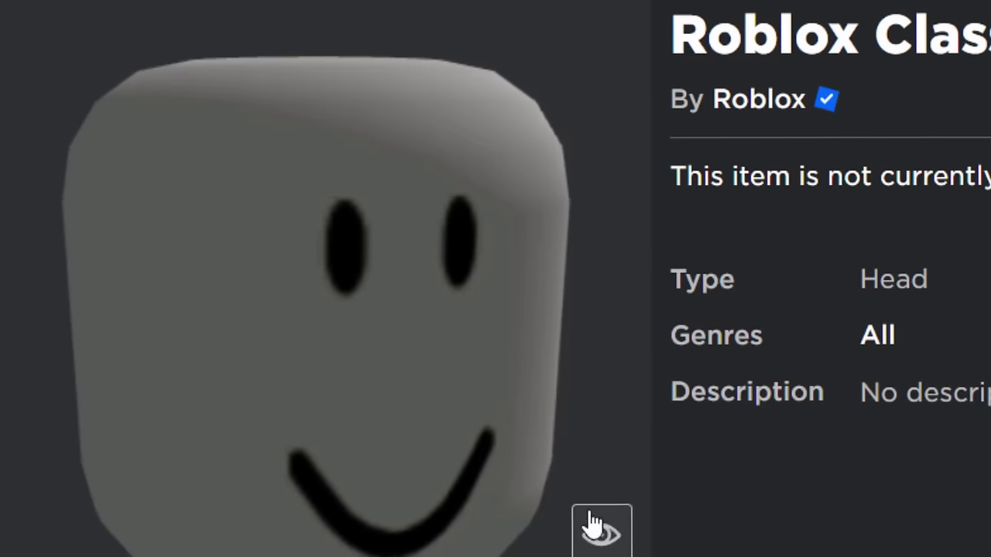
left_click(592, 526)
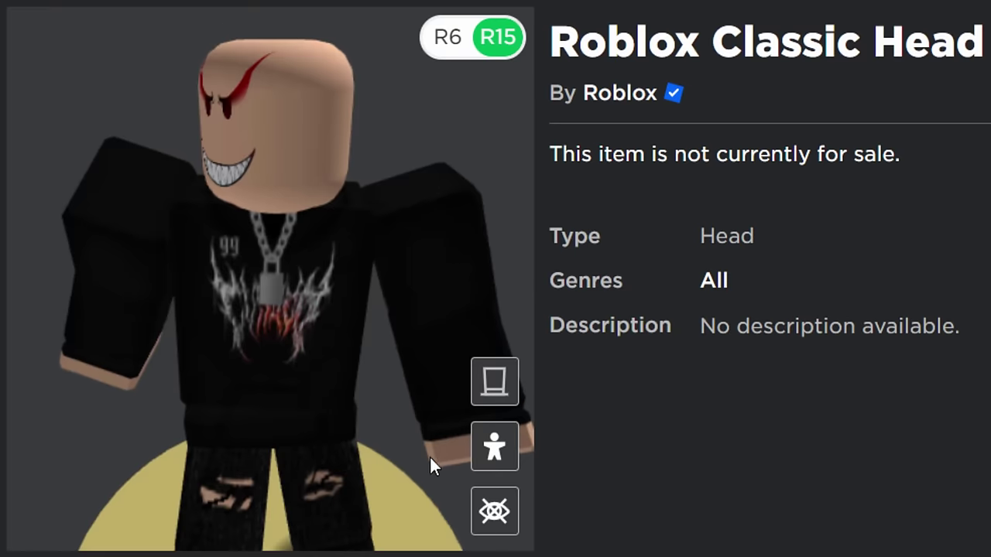
left_click(485, 505)
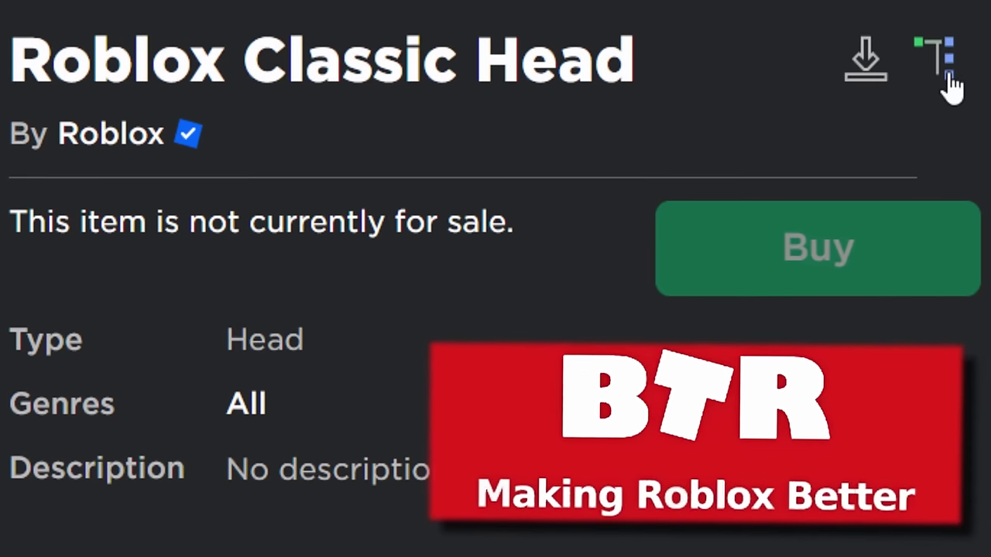
Step: Open the Classic Head's RenderMesh asset page through the Head part's MeshId in the BTR explorer
left_click(944, 77)
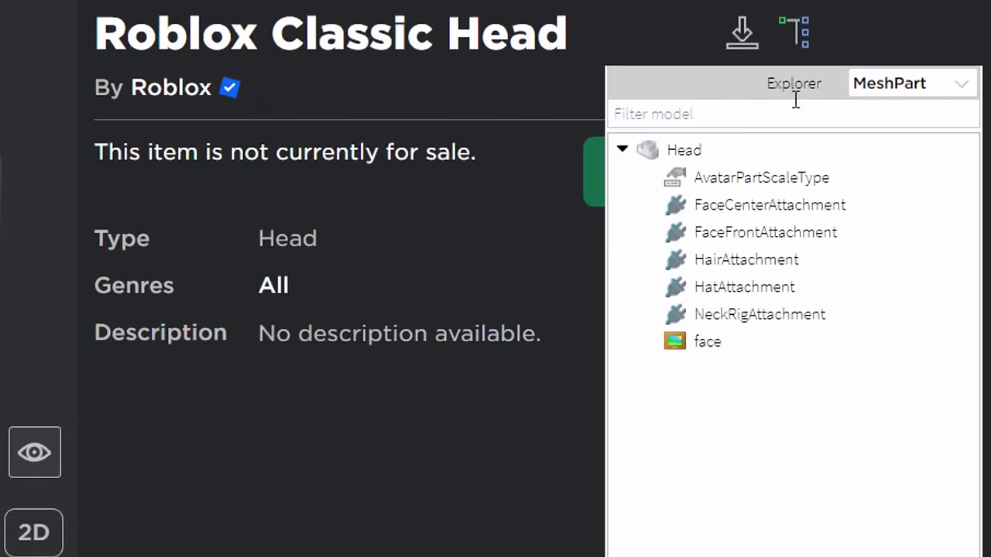
left_click(695, 155)
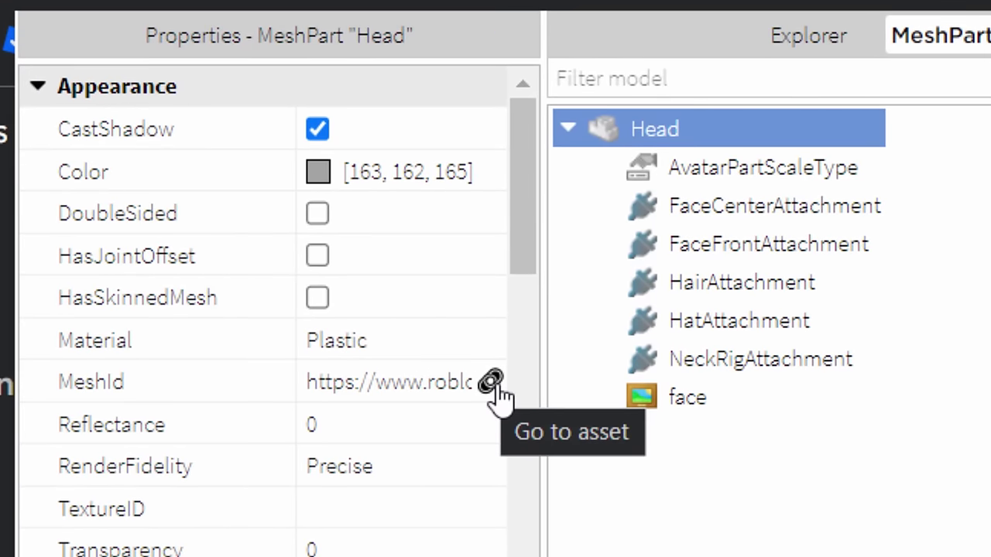
left_click(491, 381)
left_click(421, 466)
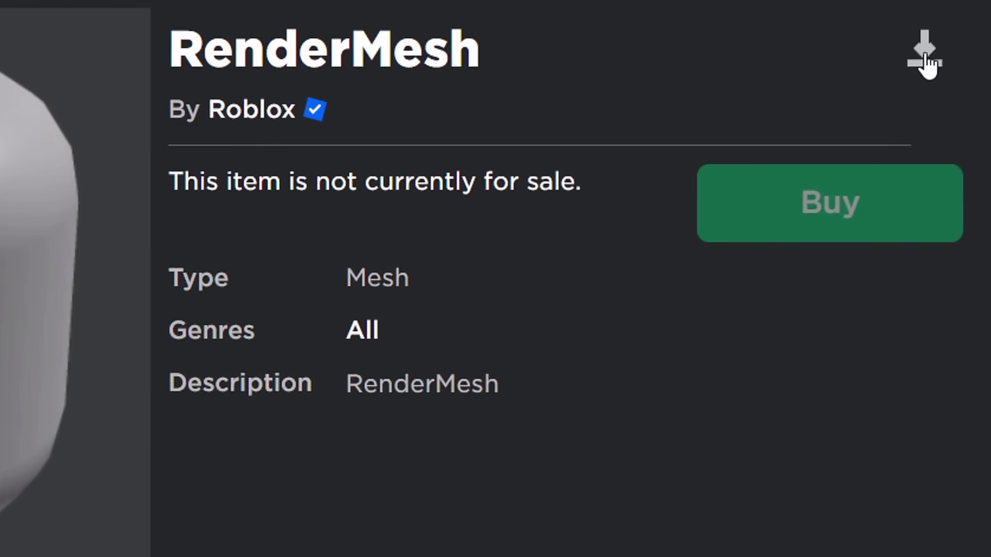
left_click(868, 59)
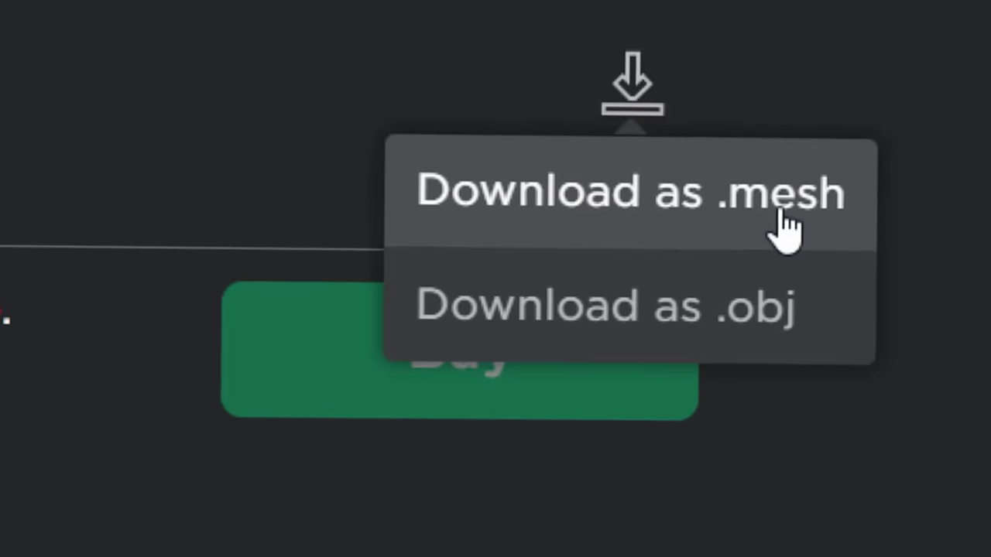
Step: Download the head mesh as 5591363797.obj and bring up the mesh download formats again
left_click(742, 340)
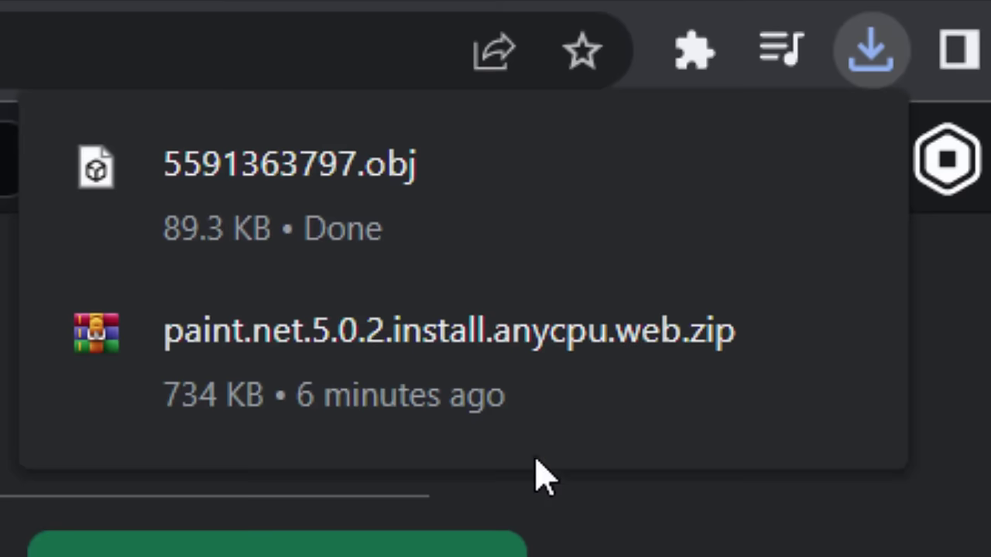
mouse_move(338, 221)
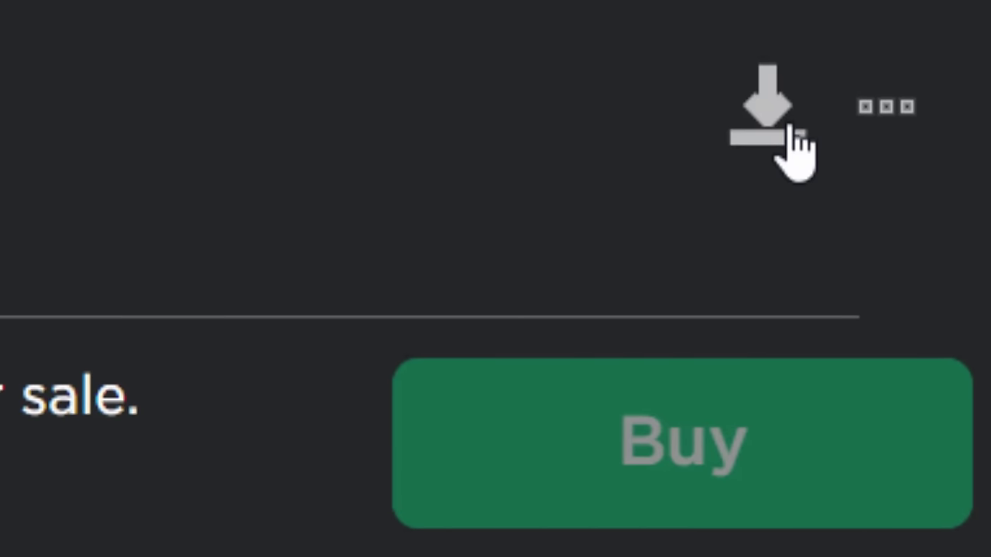
left_click(790, 134)
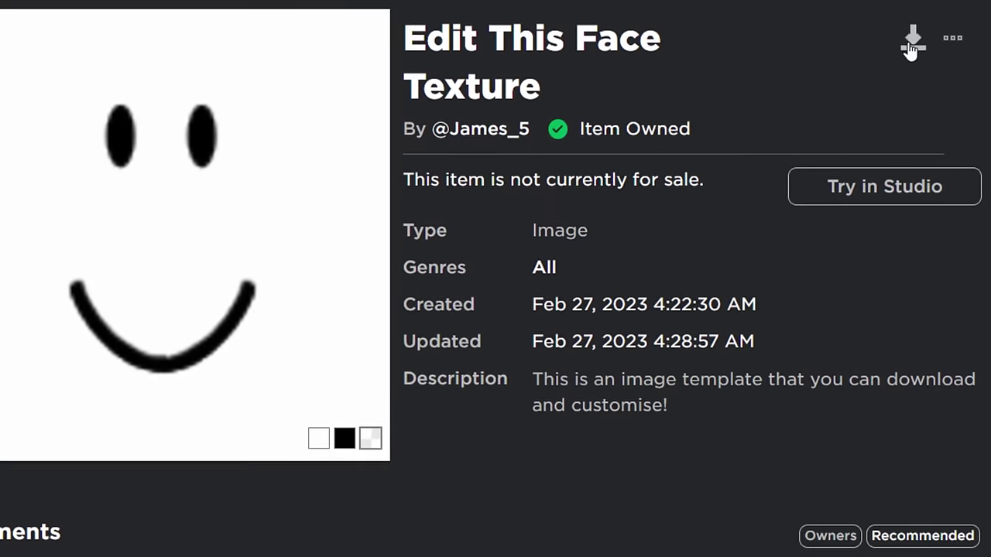
Step: Download the face texture 12629787029.png, then go to the desktop with the paint.net and Blender shortcuts
left_click(911, 43)
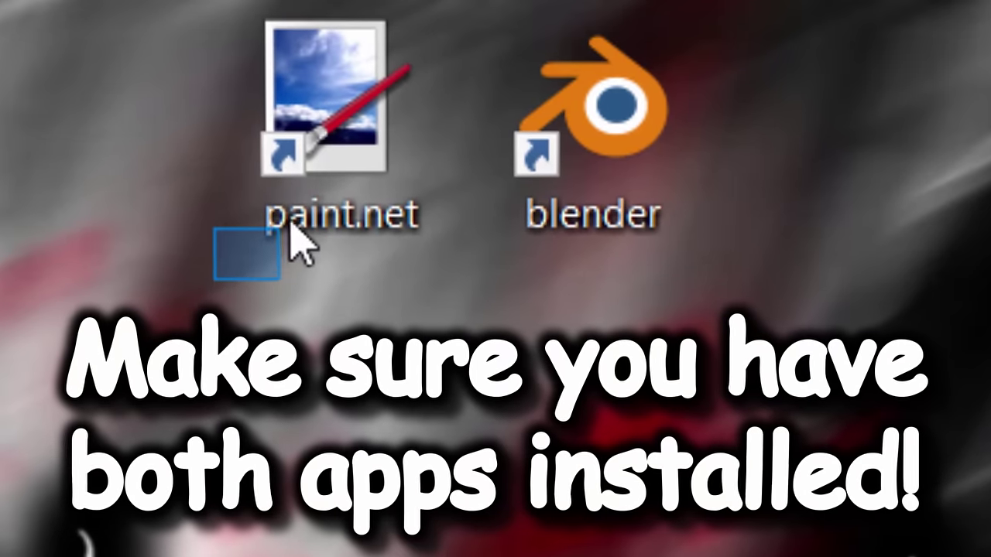
mouse_move(304, 205)
left_mouse_down()
mouse_move(453, 172)
mouse_move(654, 180)
left_mouse_up()
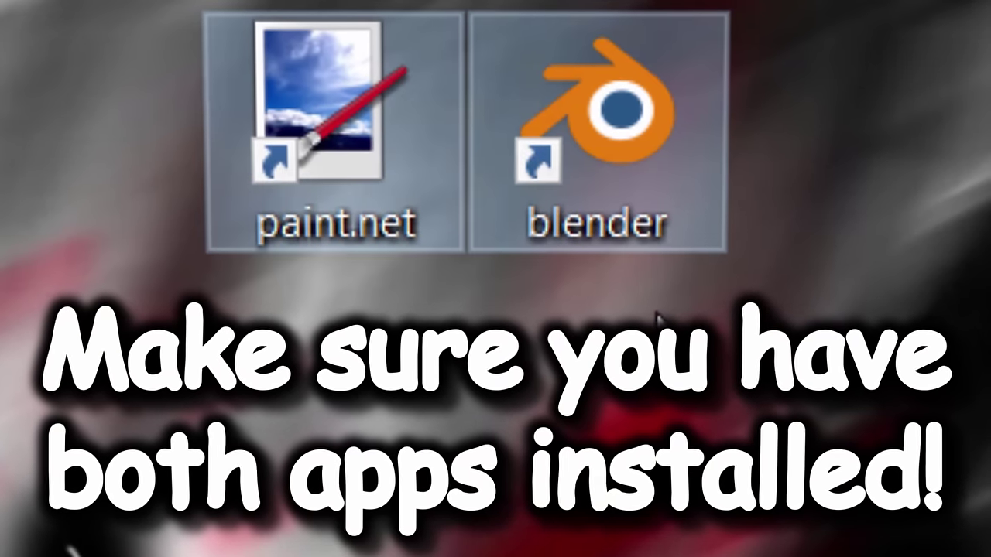
left_click(461, 257)
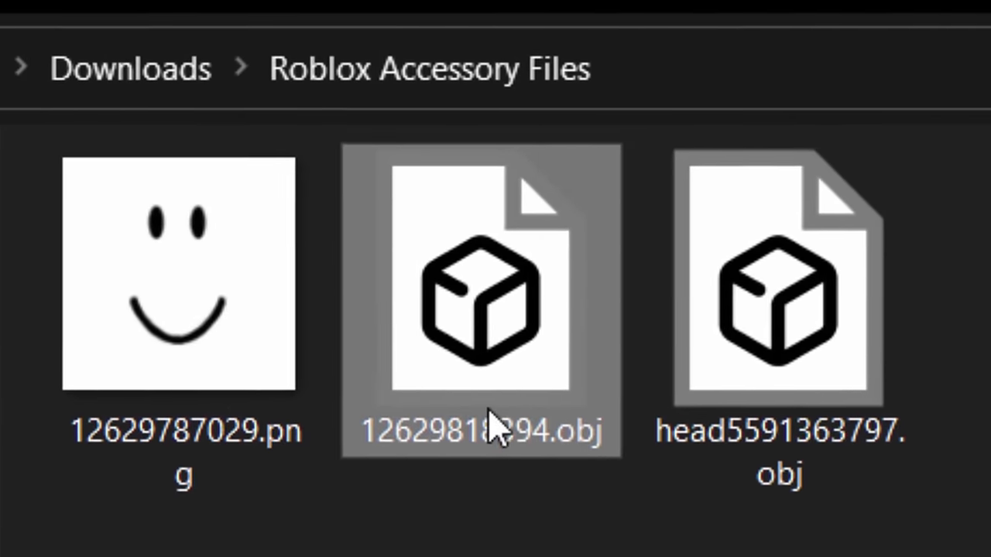
Step: Rename the downloads to Dummy Avatar.obj, Classic Head.obj and 2d face.png
key("F2")
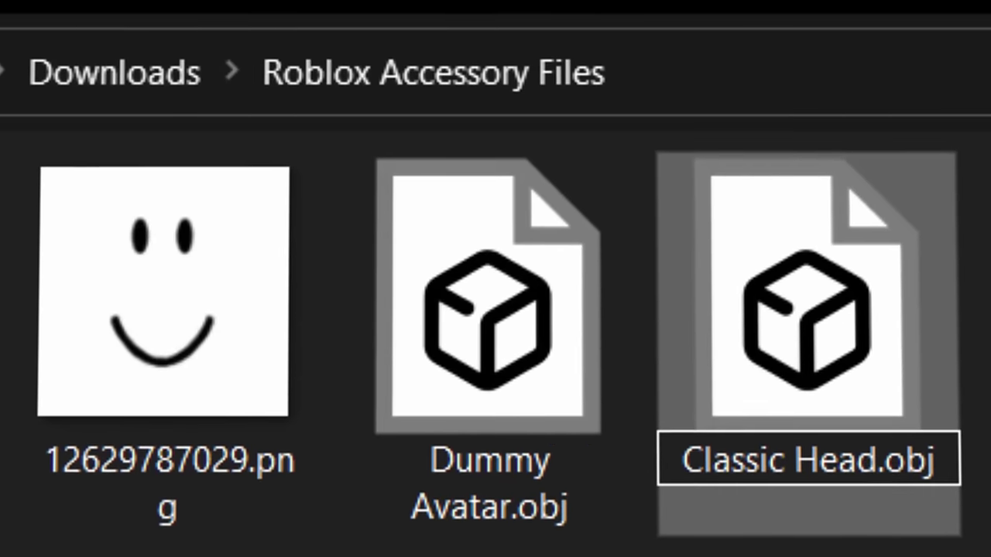
left_click(208, 404)
right_click(186, 445)
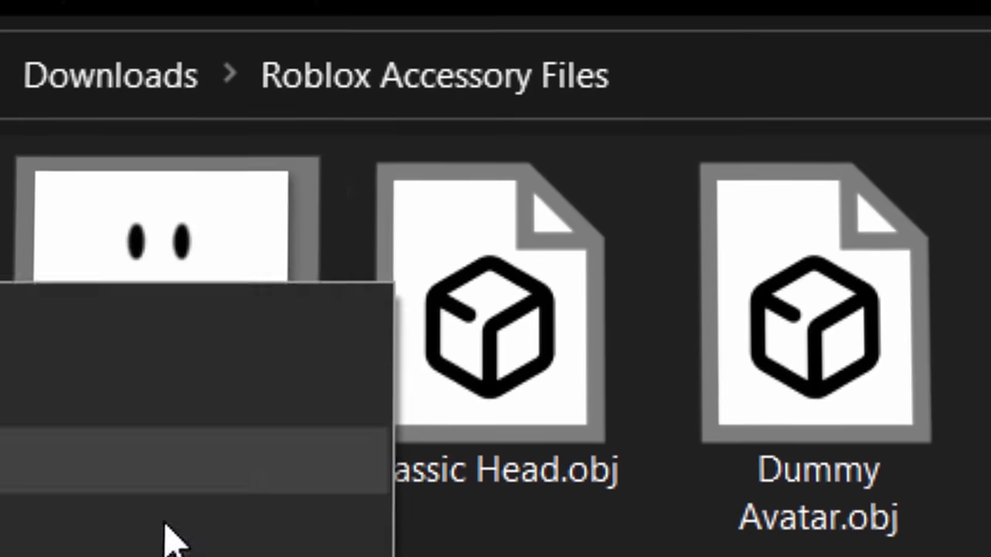
left_click(166, 534)
type("2d fac")
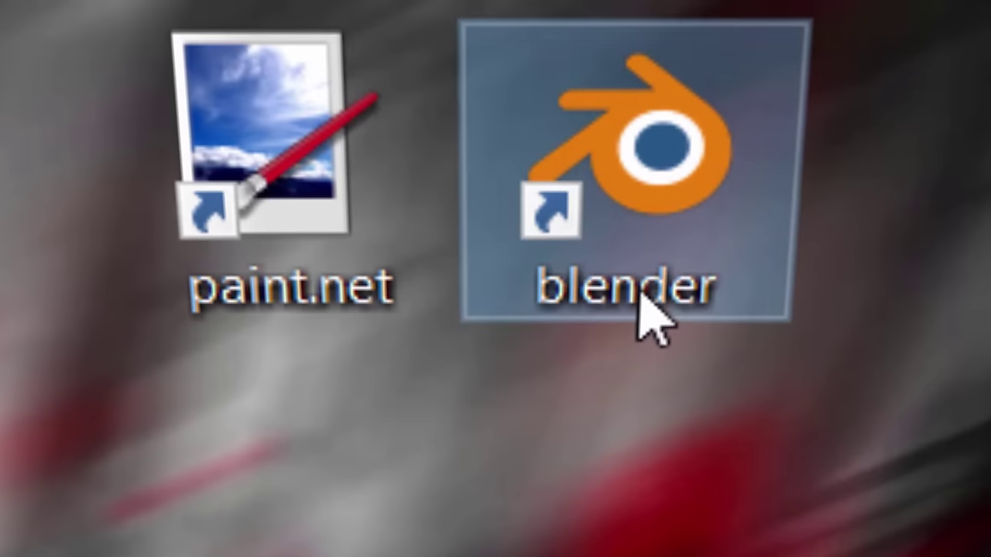
Step: Launch Blender 3.4.1, dismiss the splash screen and delete the default cube
double_click(647, 306)
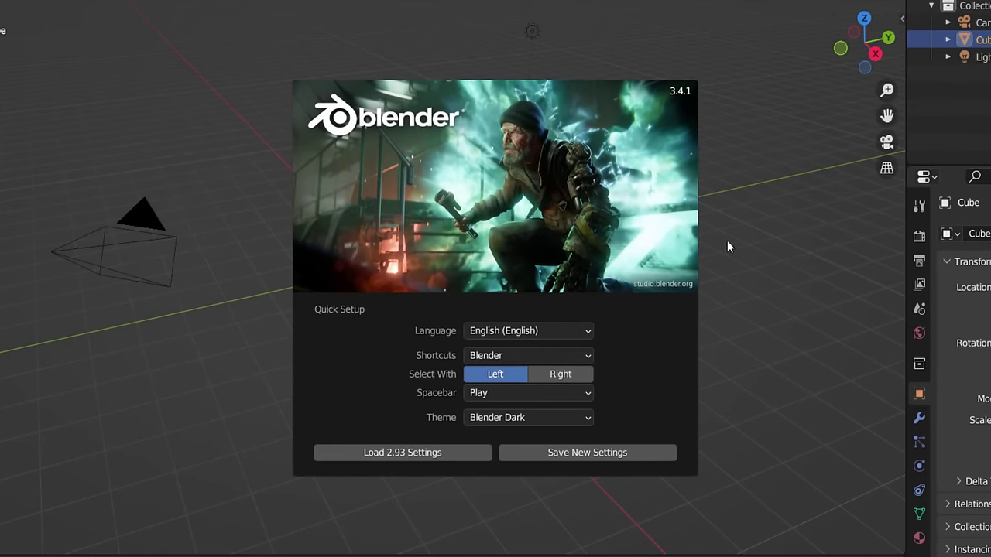
left_click(798, 226)
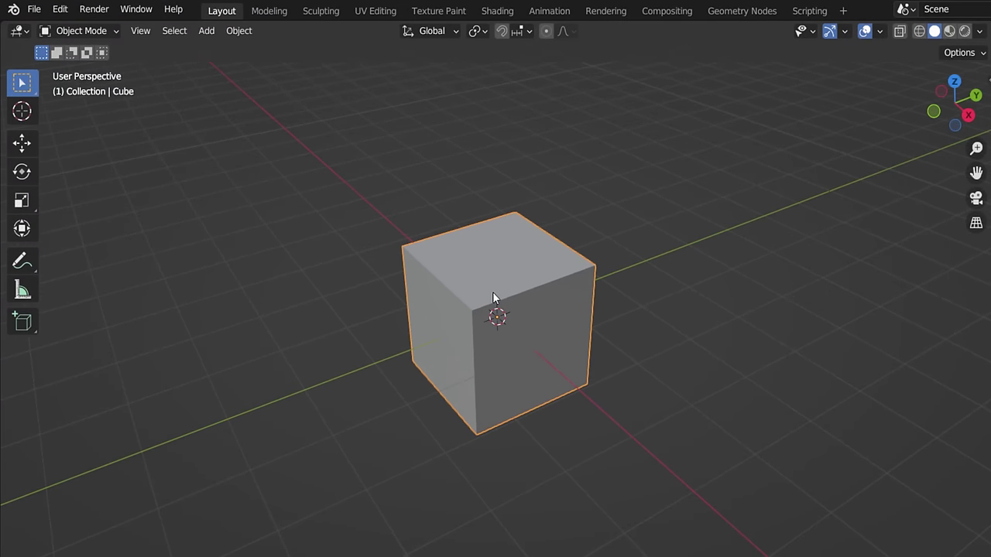
key("Delete")
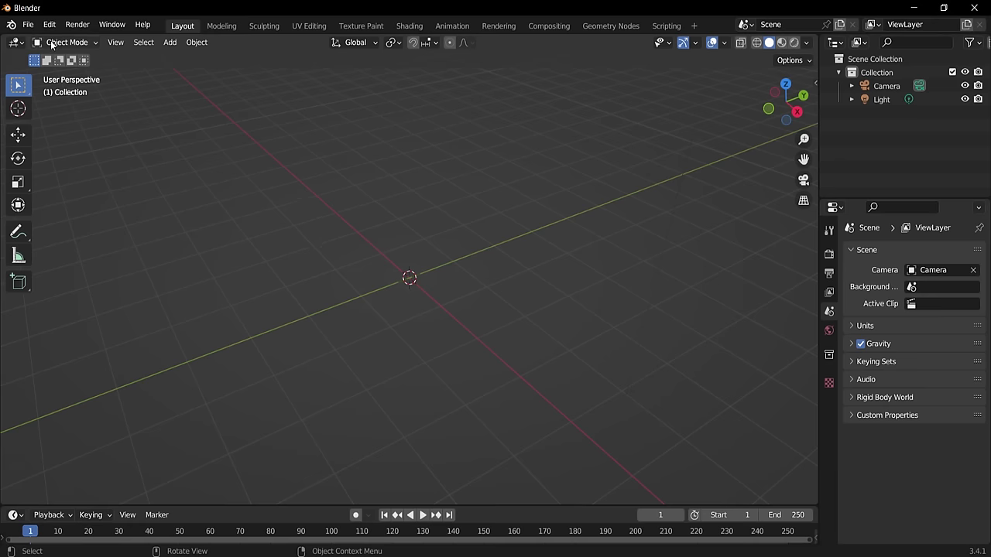
Step: Import Dummy Avatar.obj as a Wavefront OBJ and orbit to a front view of the dummy
left_click(28, 24)
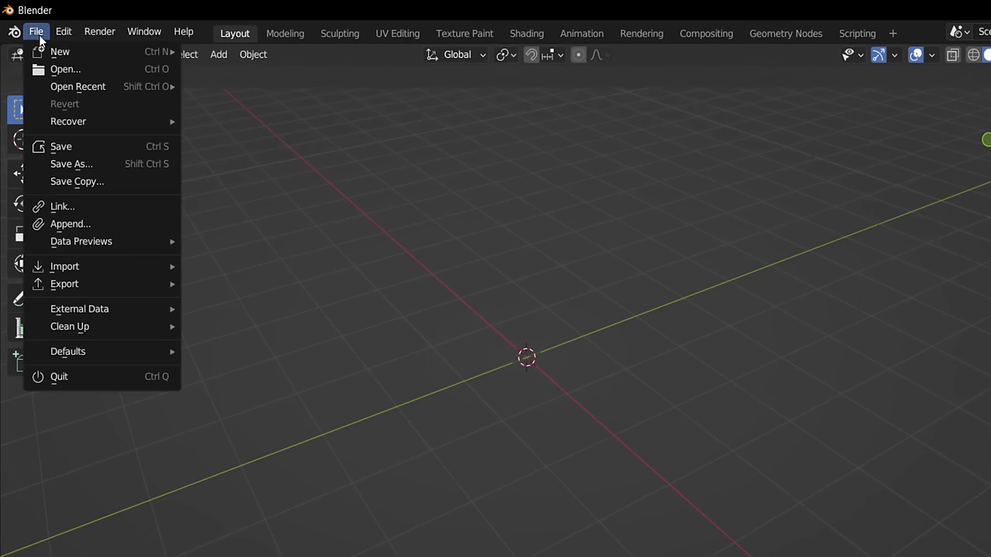
mouse_move(182, 347)
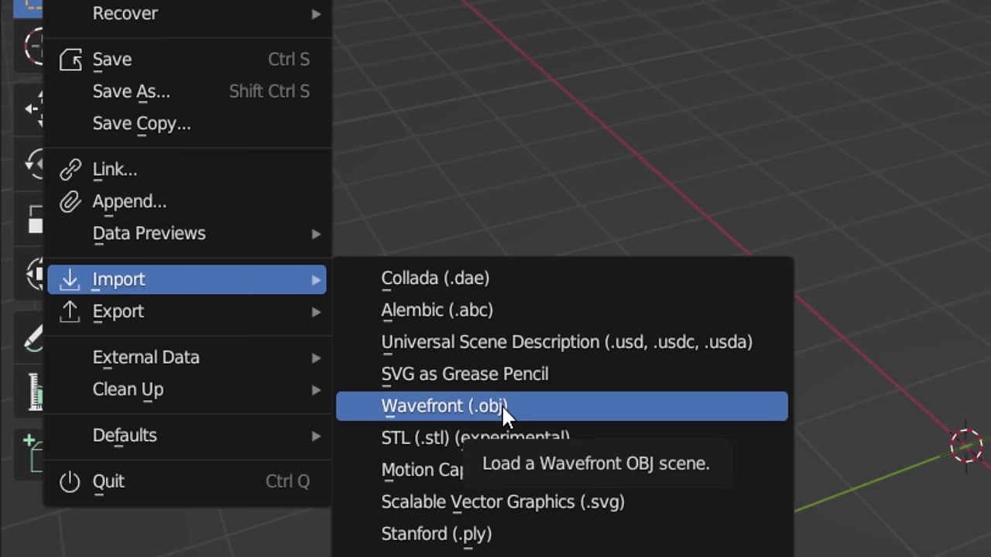
left_click(503, 407)
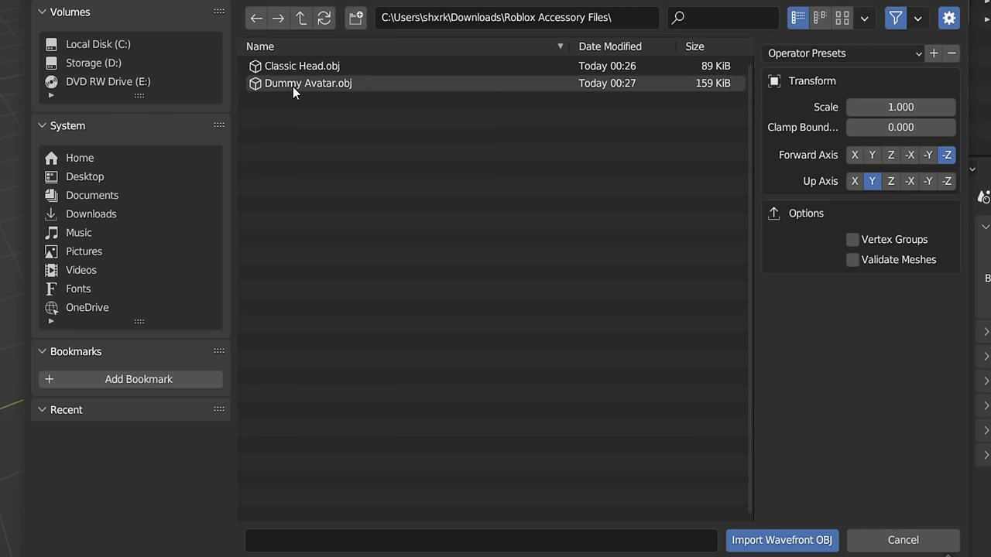
left_click(296, 82)
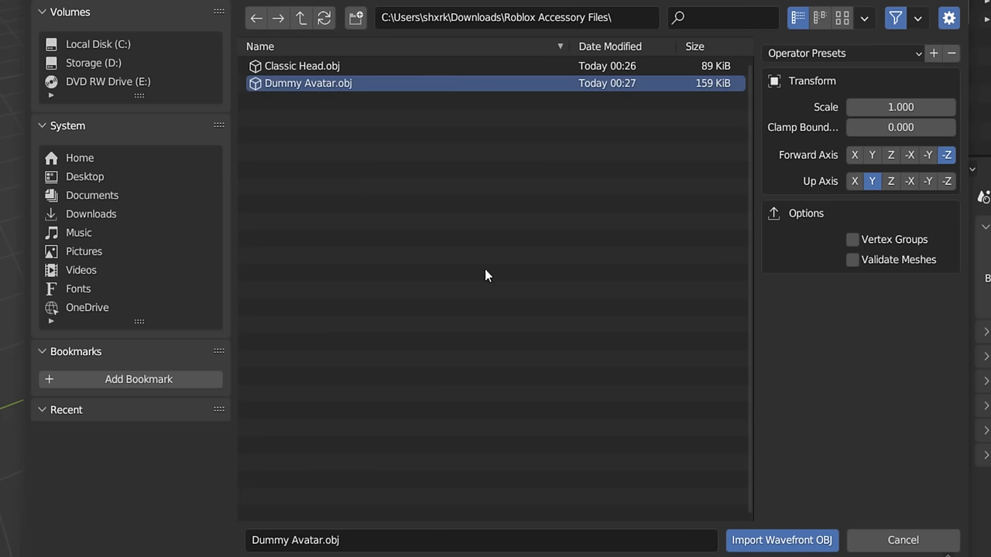
left_click(759, 540)
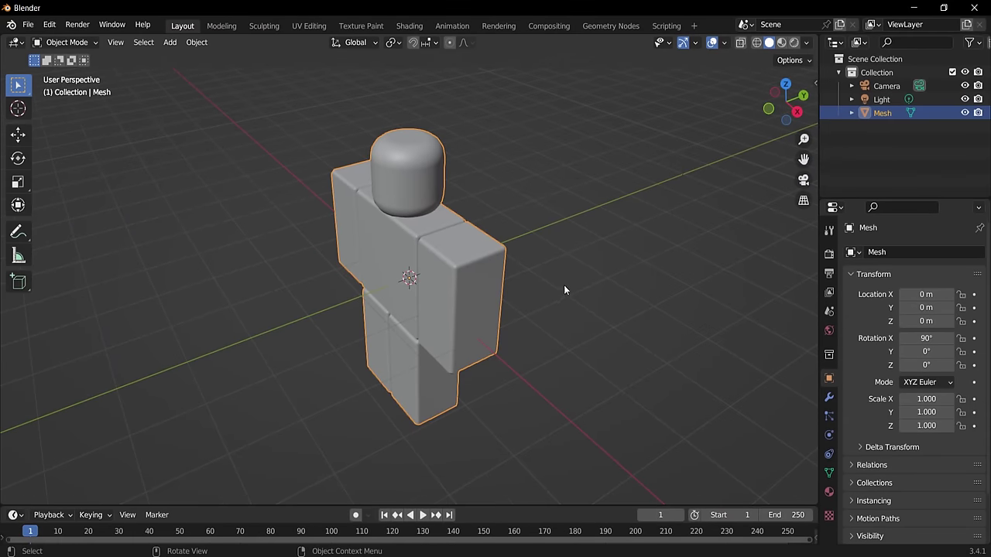
middle_click_drag(433, 296, 604, 278)
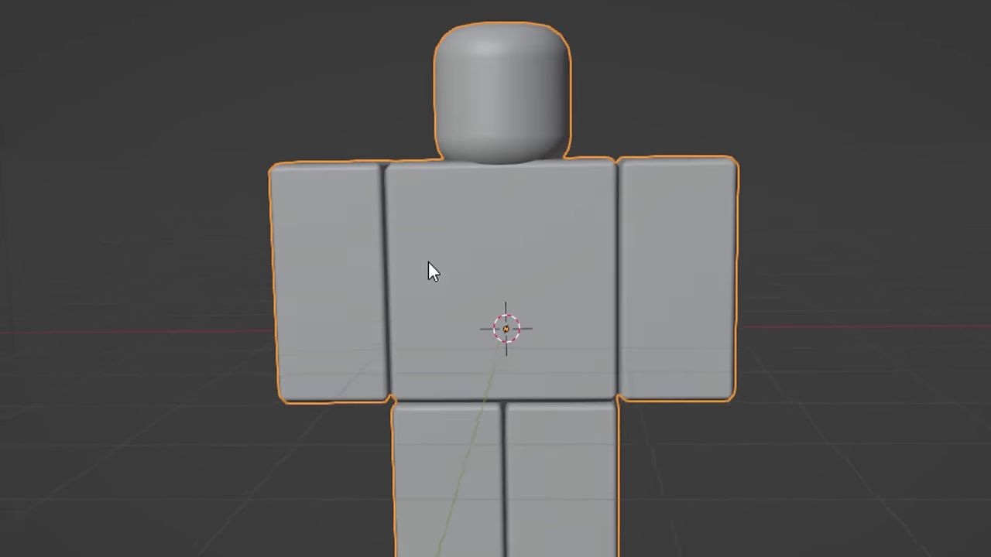
middle_click_drag(740, 292, 944, 294)
middle_click_drag(363, 287, 604, 268)
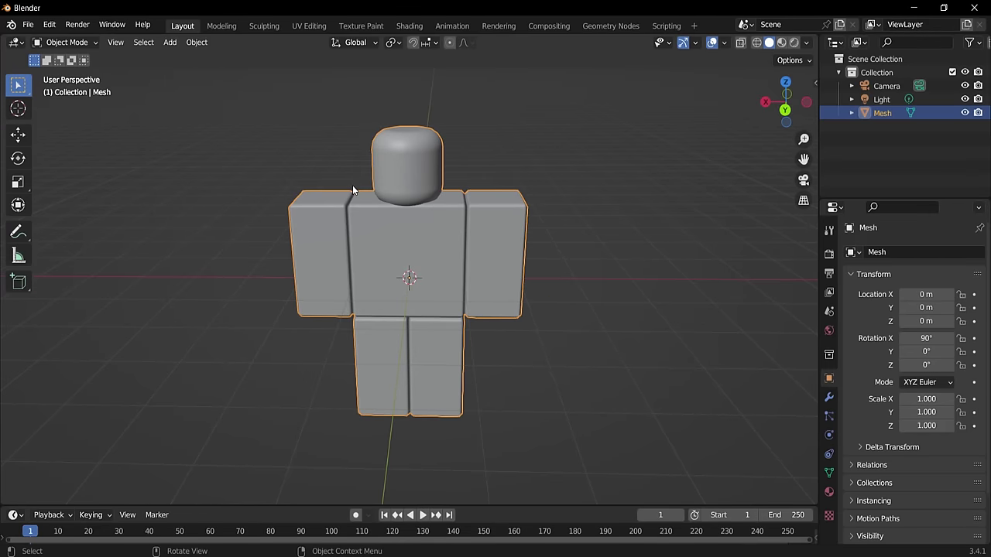
scroll(352, 185, "down", 1)
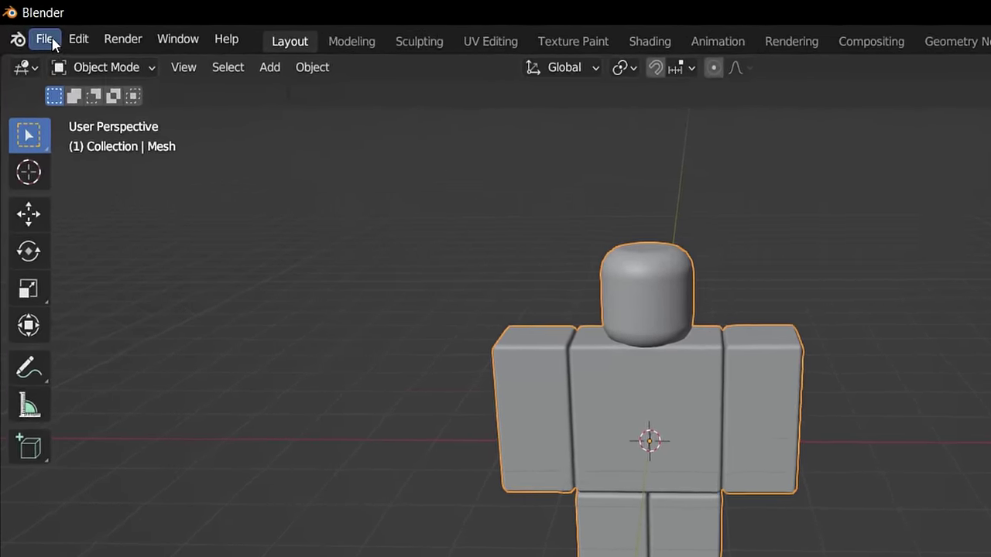
Step: Import Classic Head.obj as a Wavefront OBJ model and view the dummy from behind
left_click(51, 40)
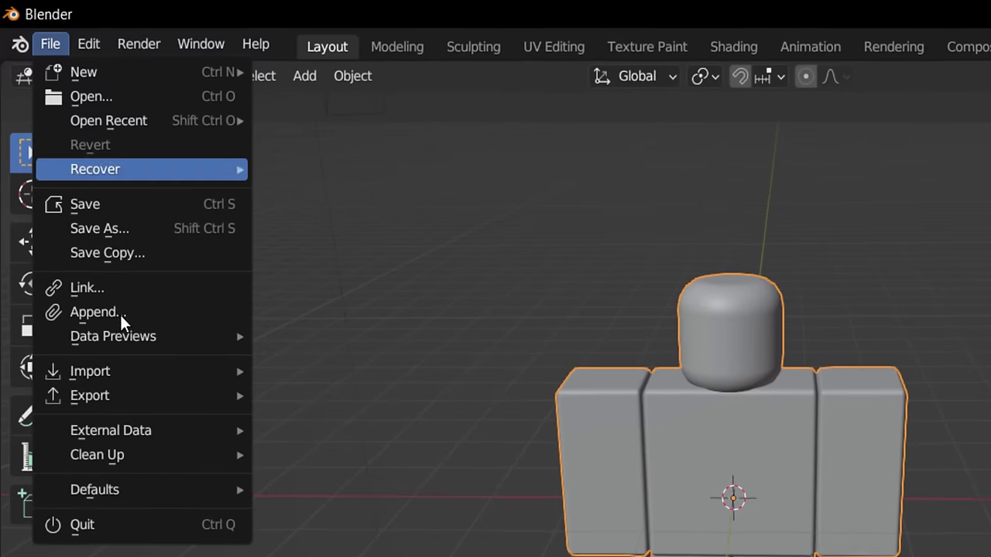
mouse_move(123, 341)
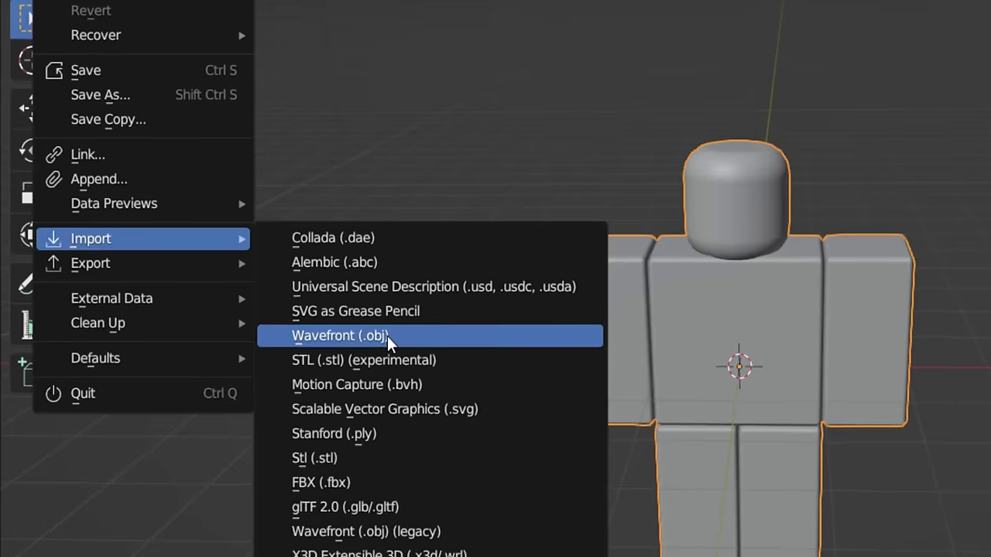
left_click(418, 481)
left_click(316, 70)
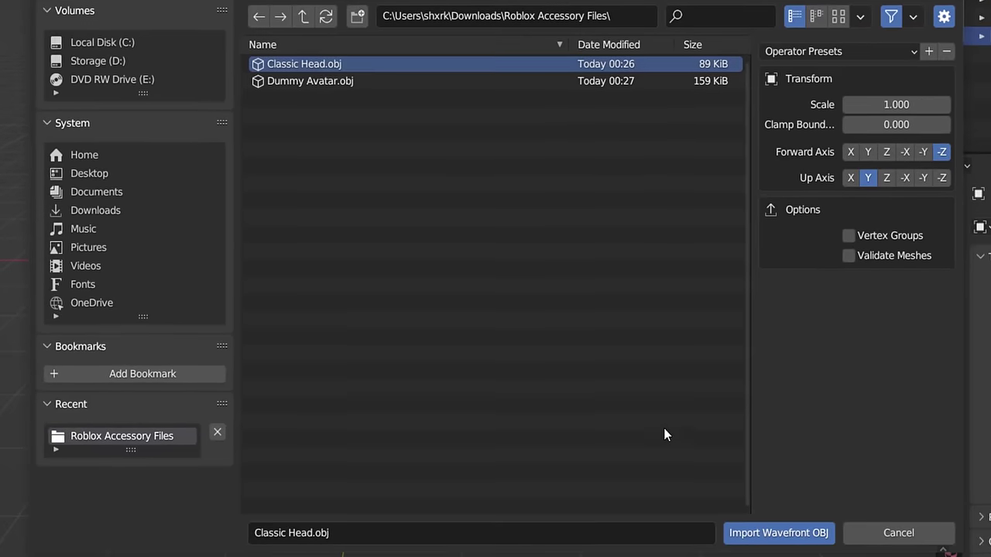
left_click(822, 533)
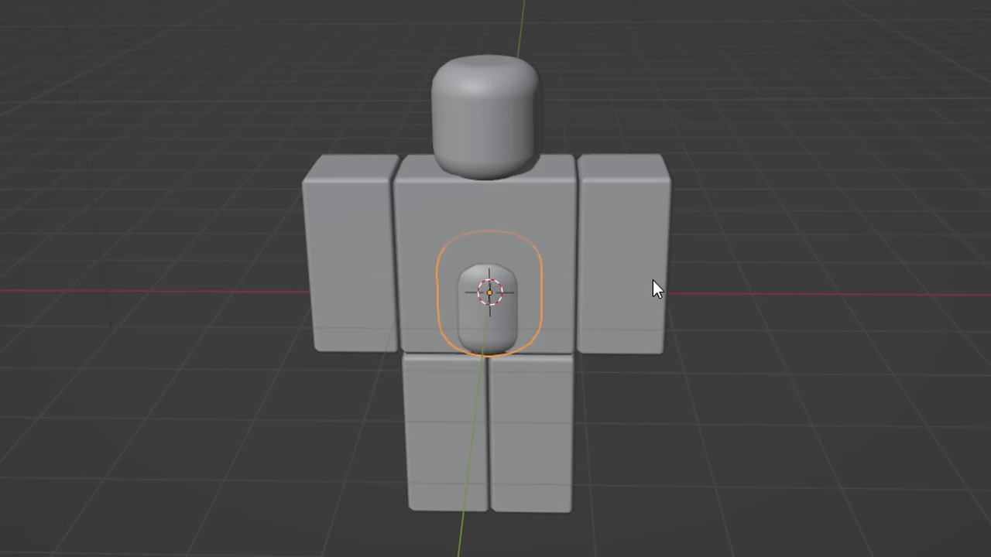
middle_click_drag(634, 318, 489, 356)
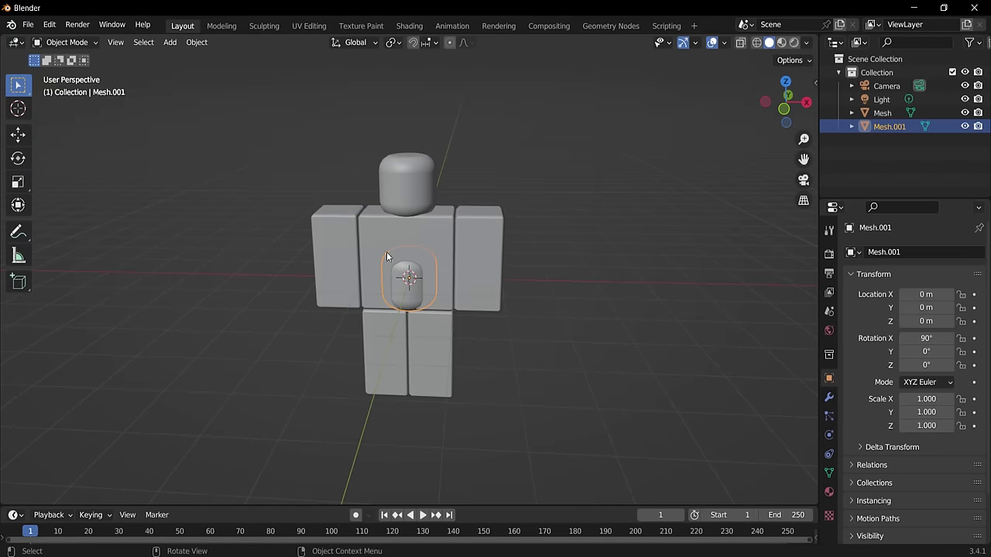
middle_click_drag(386, 252, 510, 208)
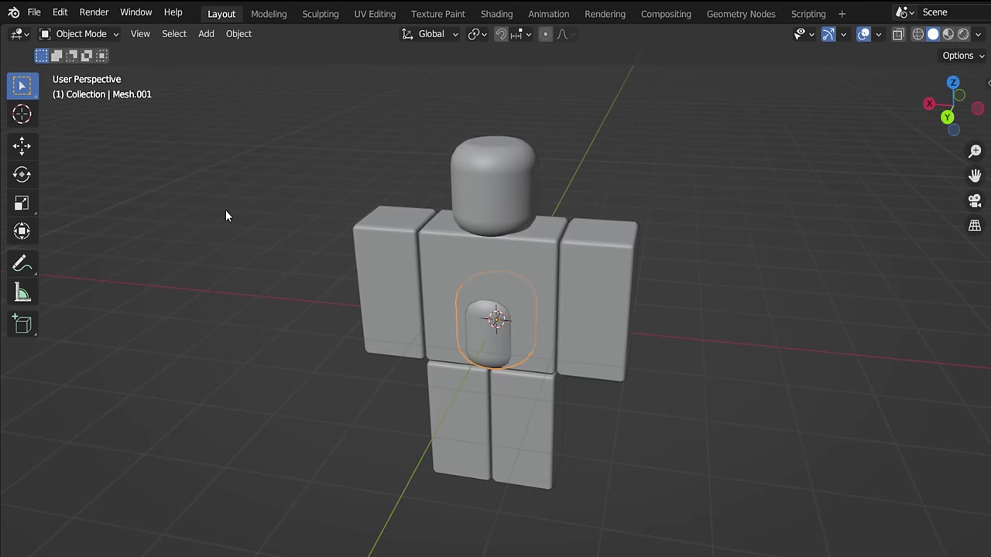
Step: Raise Mesh.001 along Z from the torso onto the dummy's shoulders
left_click(21, 147)
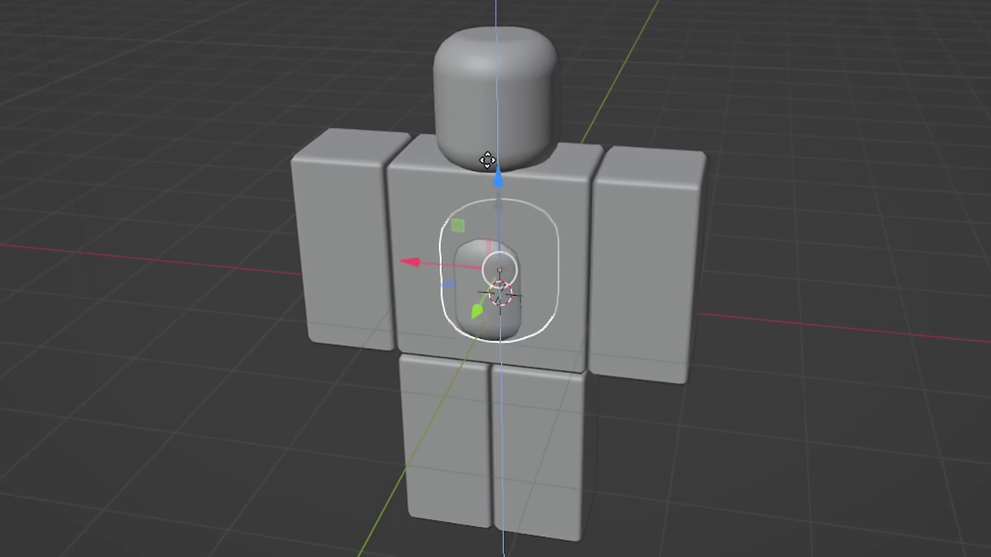
left_click_drag(487, 160, 477, 21)
middle_click_drag(424, 274, 408, 249)
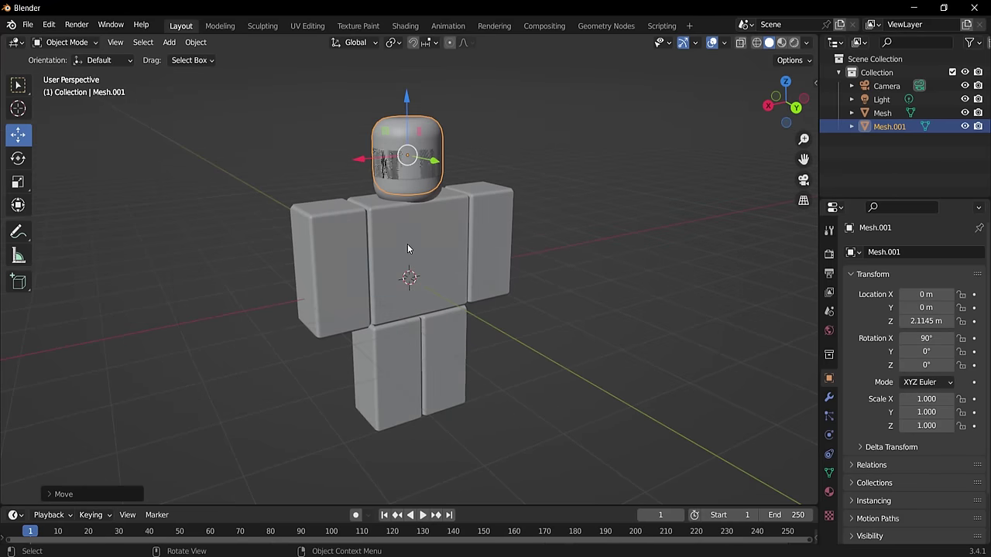
left_click_drag(407, 94, 406, 103)
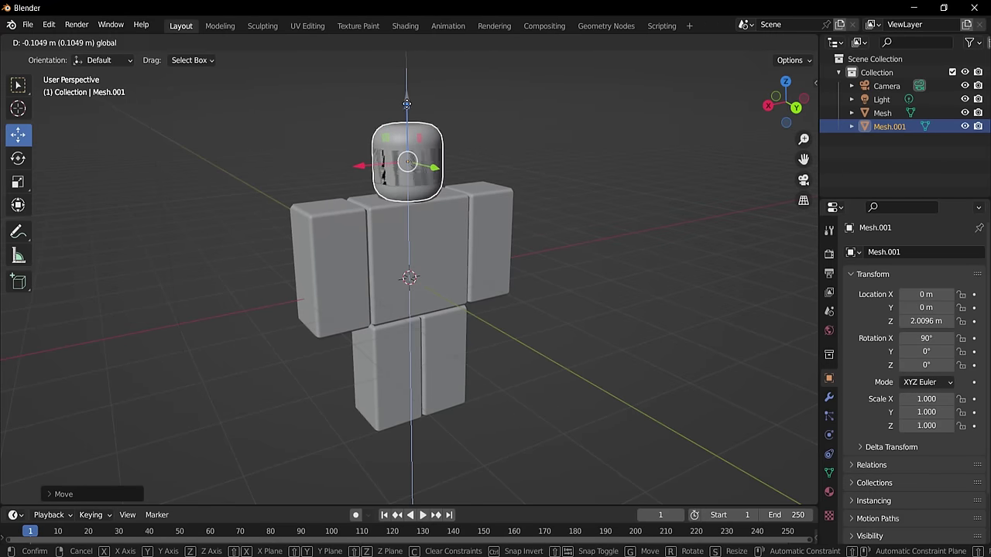
middle_click_drag(464, 139, 411, 137)
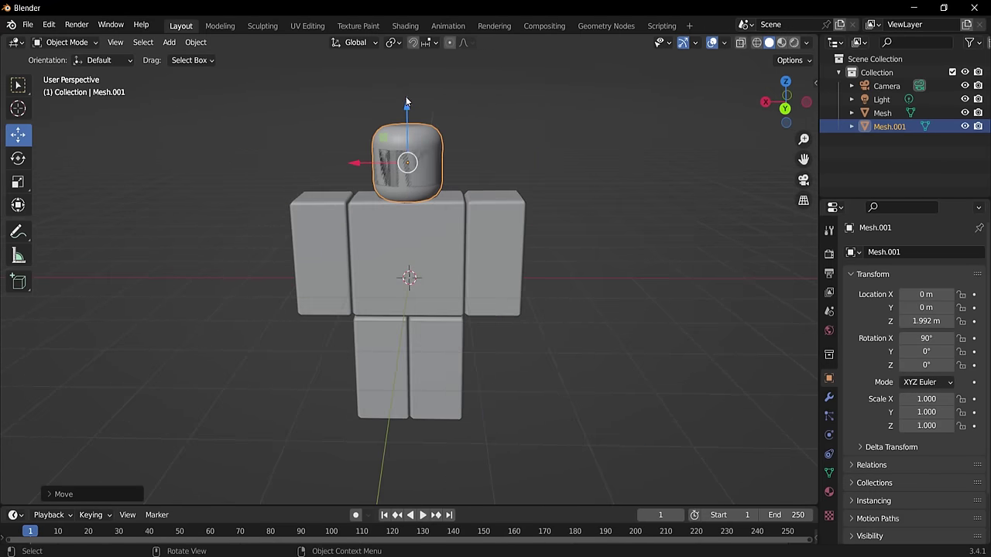
left_click_drag(406, 106, 406, 109)
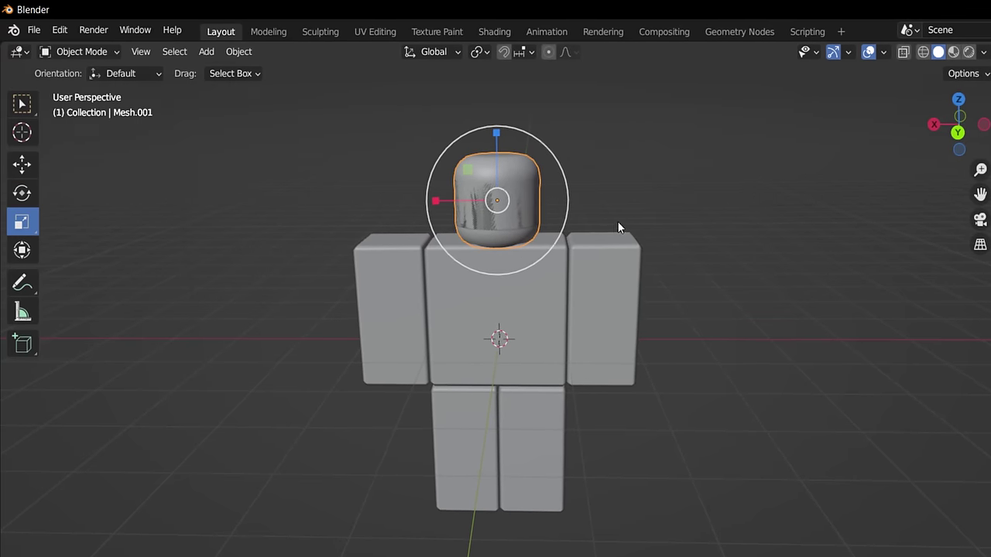
Step: Scale the head to 1.056 on X and Z and settle it at Z 1.9546 m
middle_click_drag(619, 226, 639, 303)
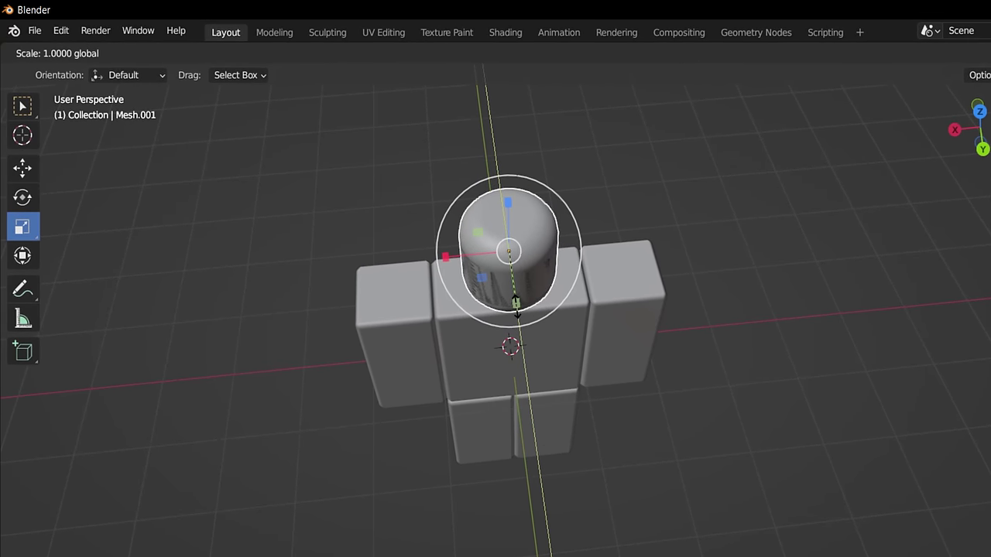
left_click_drag(516, 304, 517, 304)
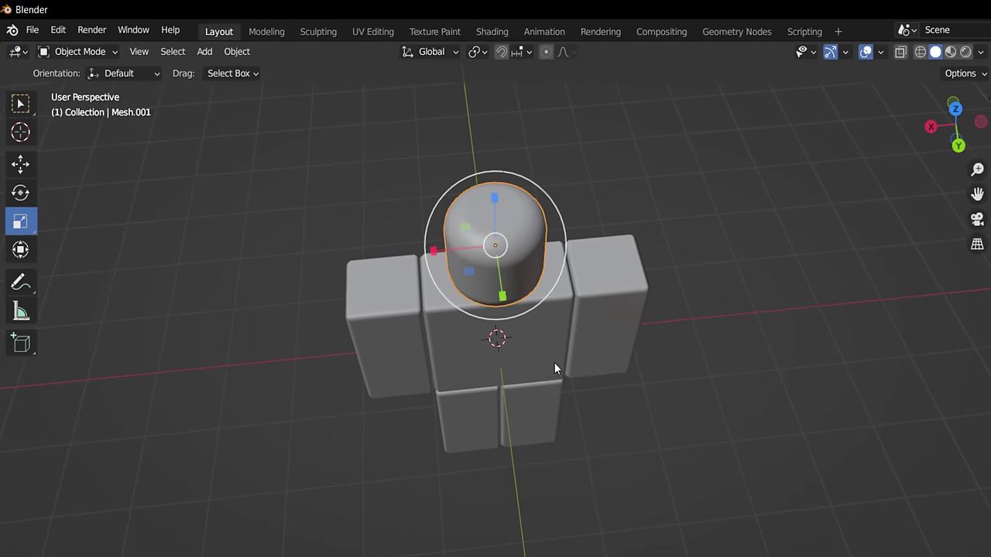
middle_click_drag(554, 369, 521, 238)
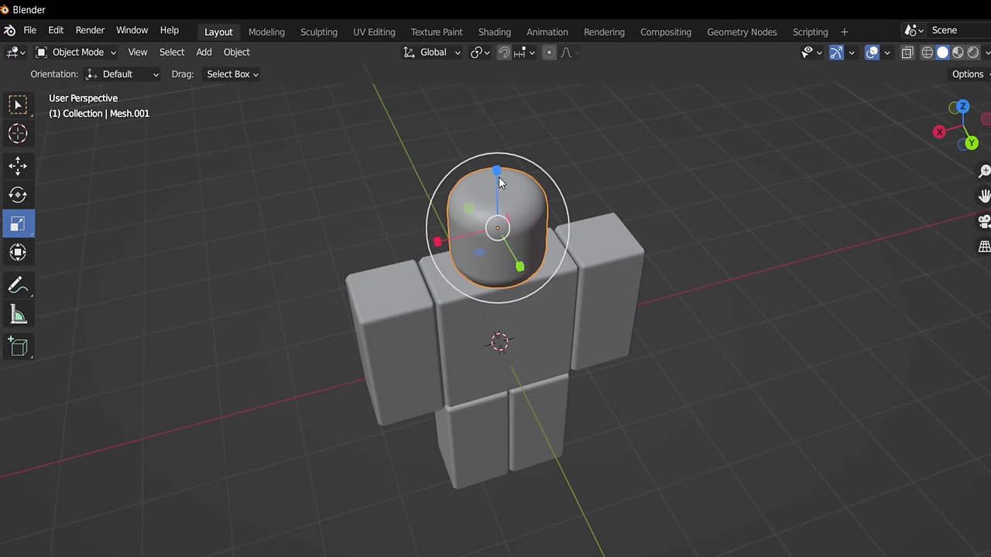
middle_click_drag(581, 318, 551, 276)
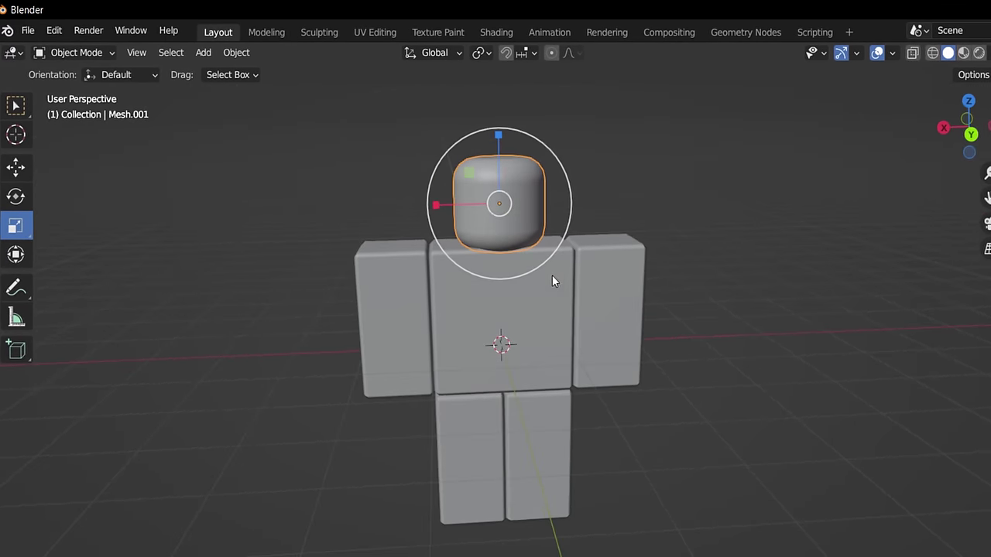
key("shift+space")
key("g")
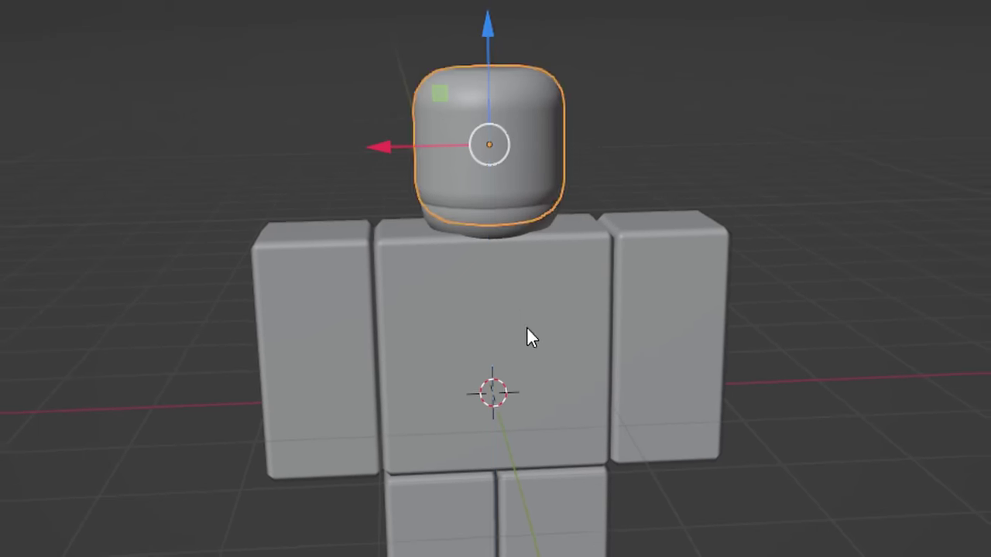
middle_click_drag(526, 328, 305, 229)
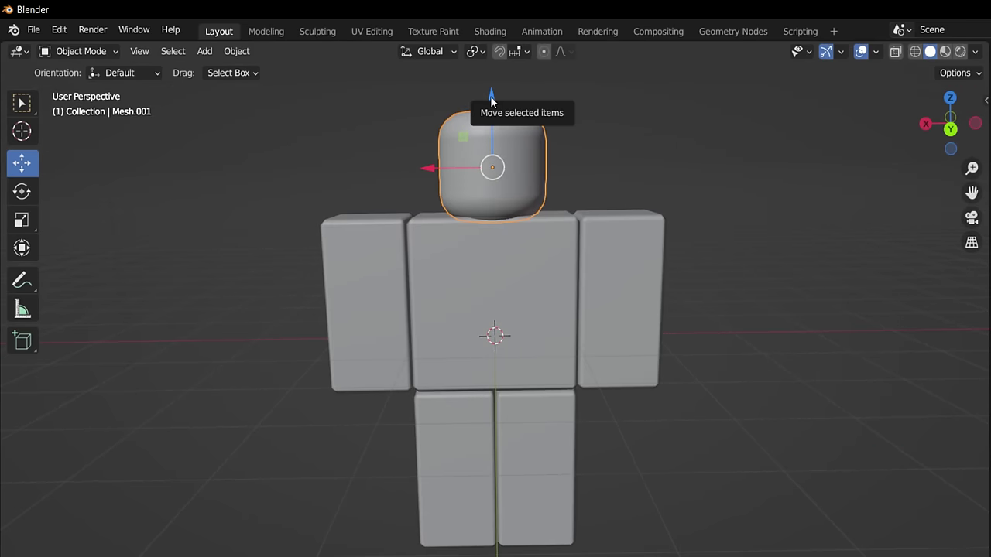
left_click_drag(490, 96, 493, 100)
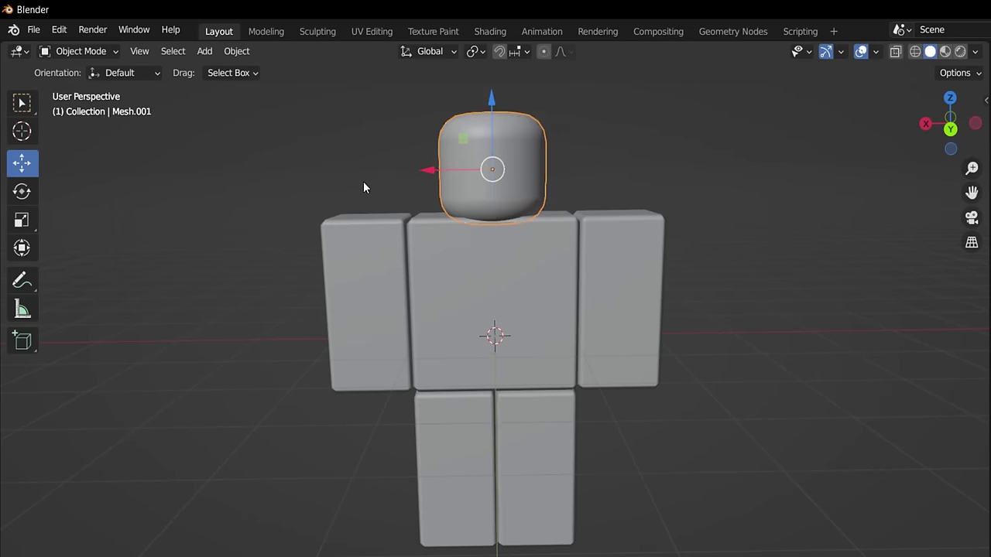
middle_click_drag(363, 188, 705, 243)
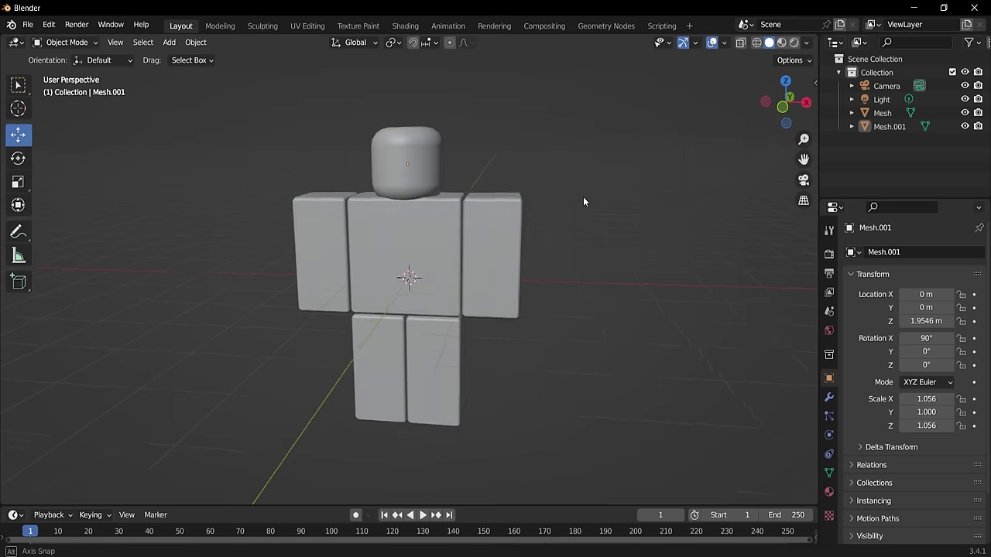
middle_click_drag(583, 201, 531, 224)
left_click(400, 180)
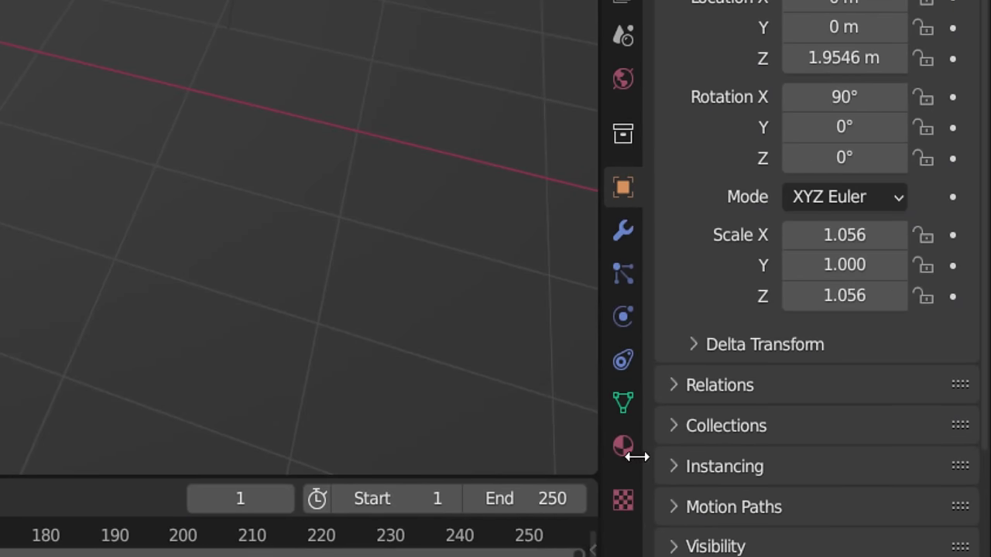
Step: Give the head a new Material.001 whose Base Color is fed by an Image Texture
left_click(625, 456)
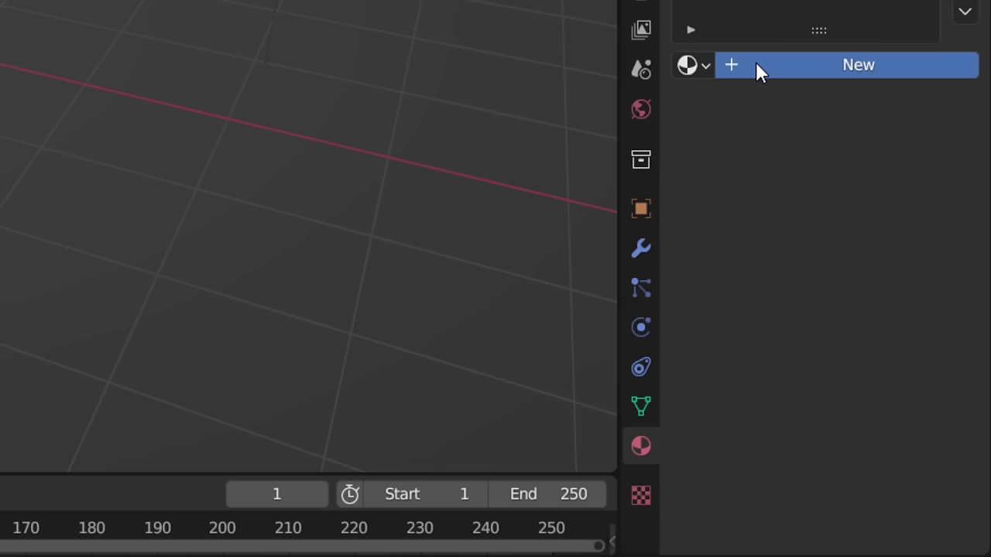
left_click(710, 65)
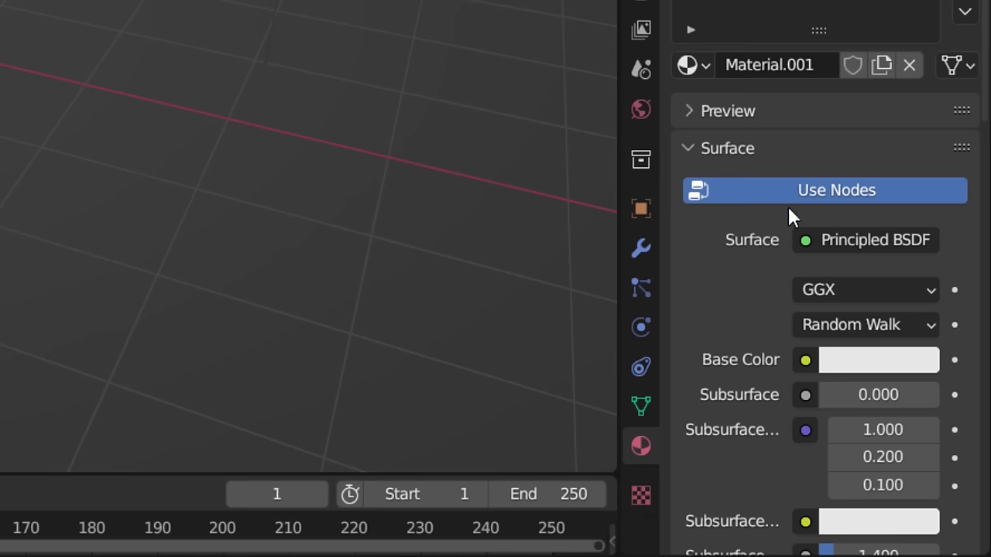
scroll(783, 224, "down", 2)
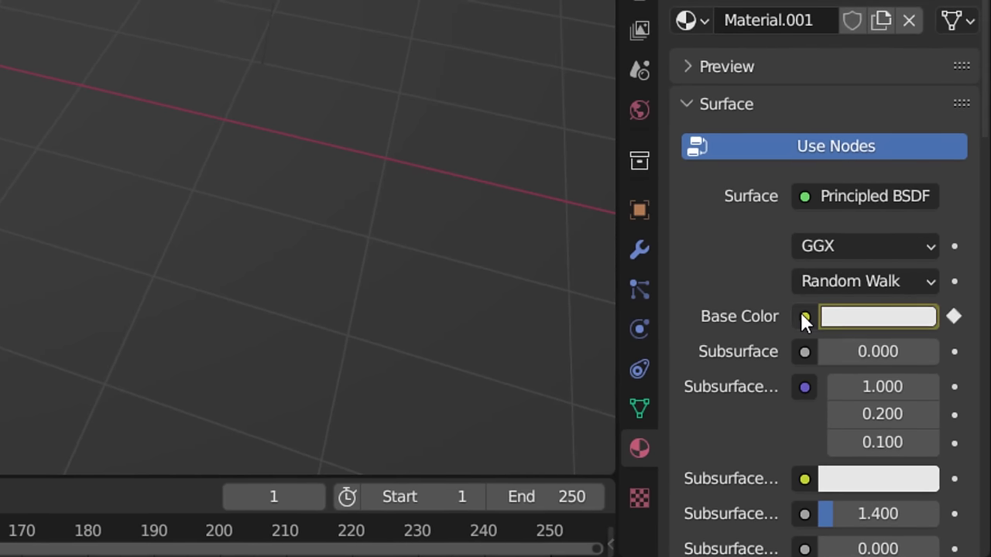
left_click(801, 323)
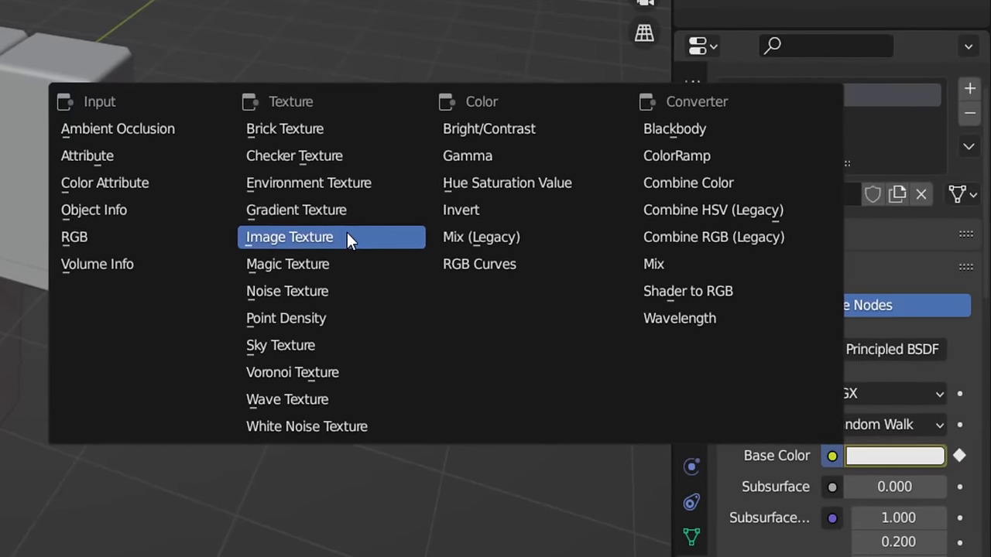
left_click(347, 238)
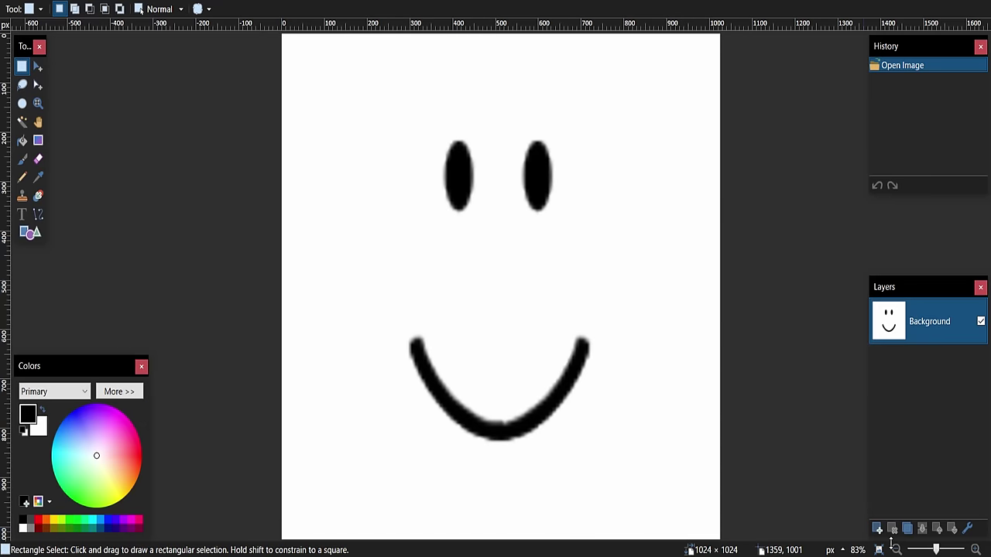
Step: Open 2d face.png at about 67% zoom and add an empty Layer 2 above it
left_click(896, 549)
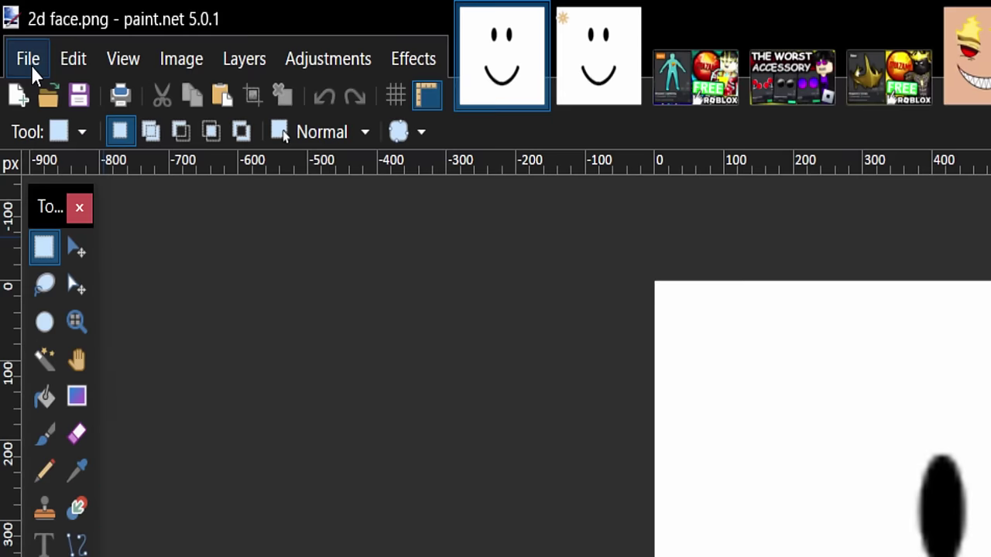
left_click(3, 0)
left_click(3, 0)
left_click(3, 0)
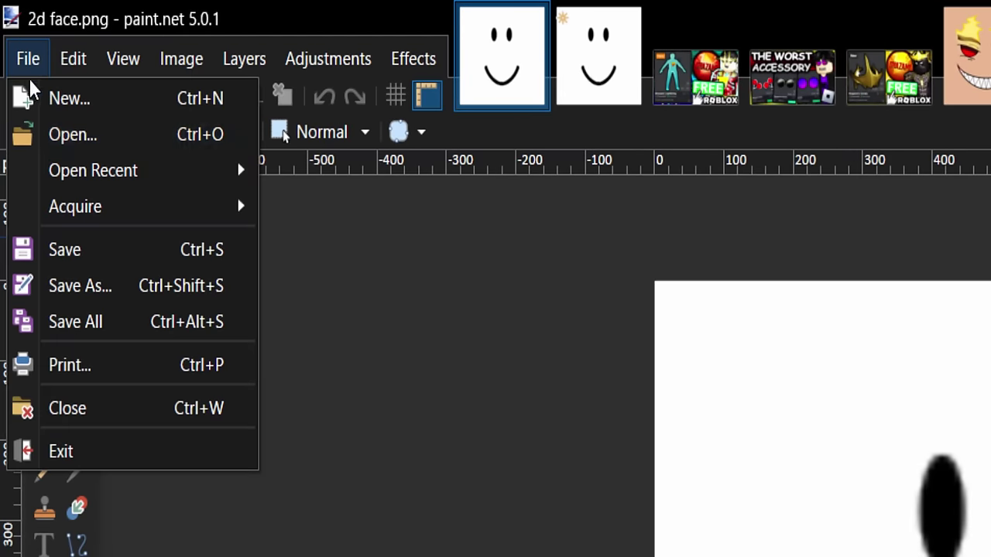
left_click(78, 135)
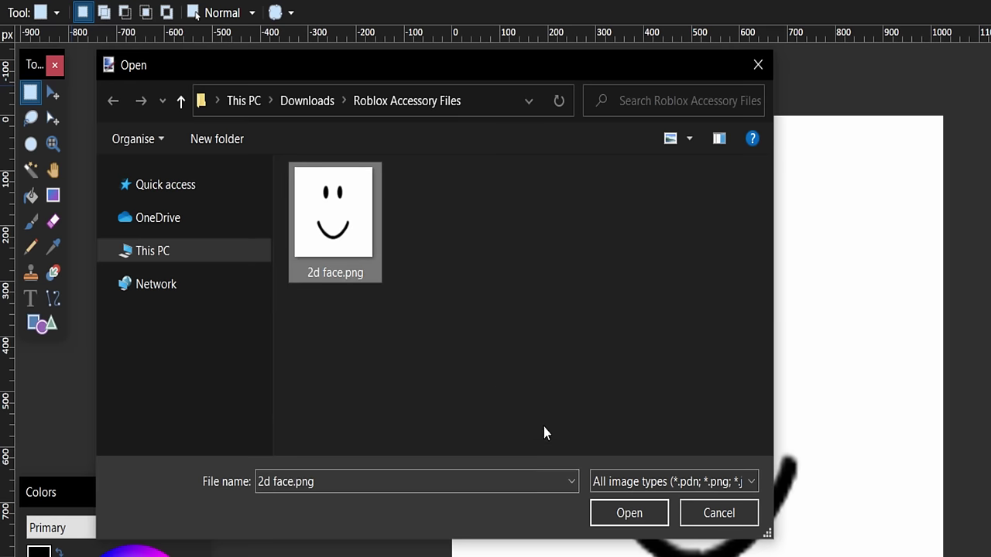
left_click(626, 513)
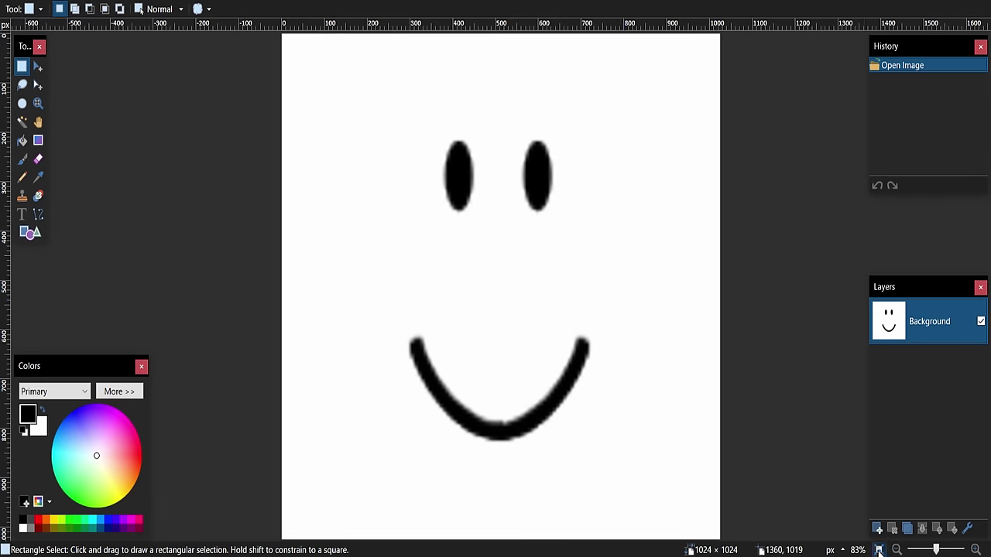
left_click(896, 550)
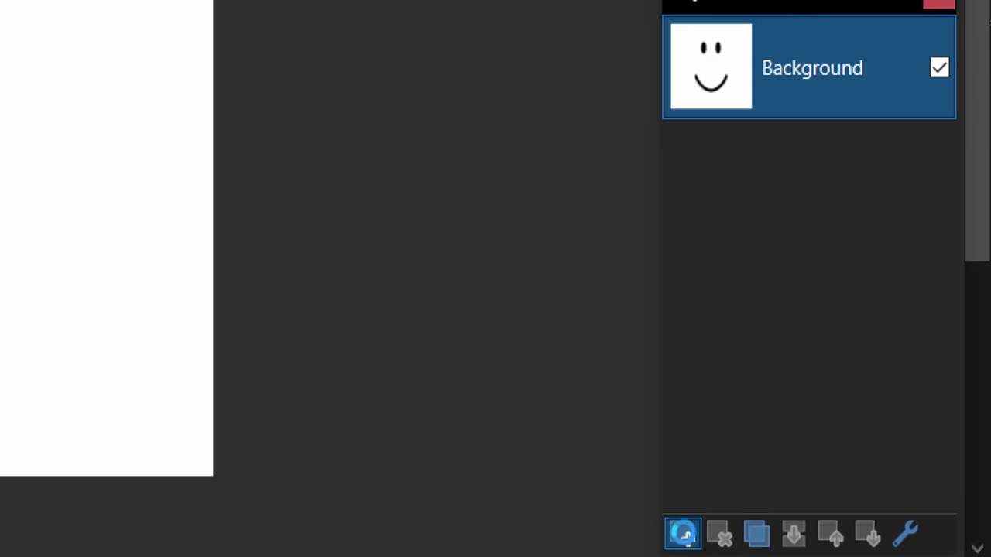
left_click(683, 533)
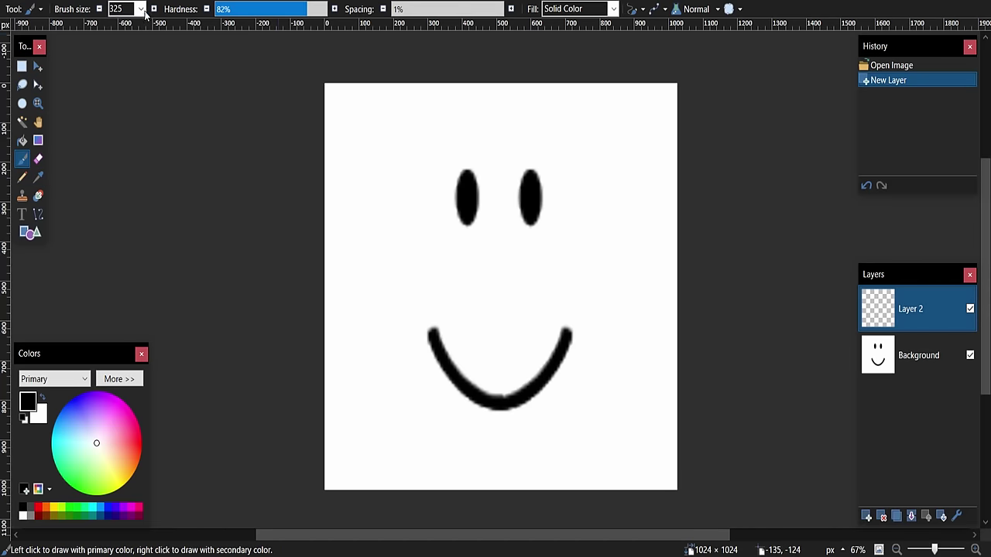
Step: Enlarge both eyes and fill the mouth's light streak in black
left_click_drag(460, 190, 457, 171)
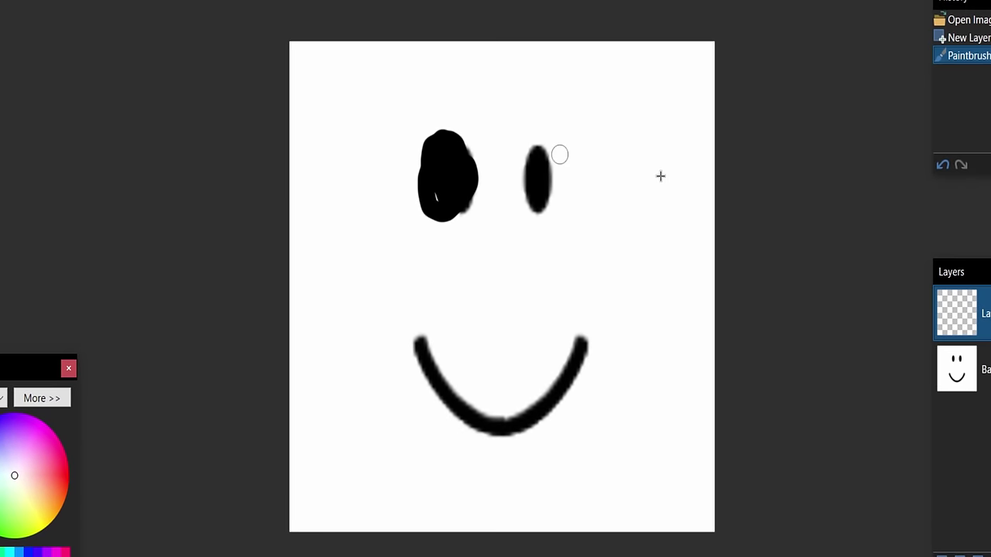
mouse_move(559, 155)
left_mouse_down()
mouse_move(548, 184)
mouse_move(563, 155)
mouse_move(534, 153)
left_mouse_up()
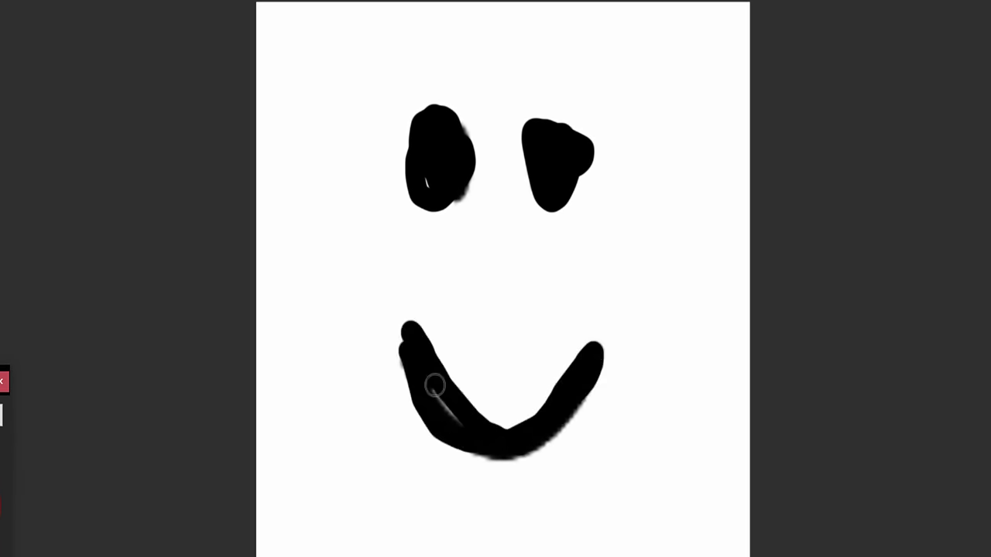
left_click_drag(434, 384, 460, 424)
Step: Add Layer 3 below Layer 2, fill it yellow, and paint white eye highlights
key("ctrl+shift+n")
left_click_drag(884, 356, 891, 363)
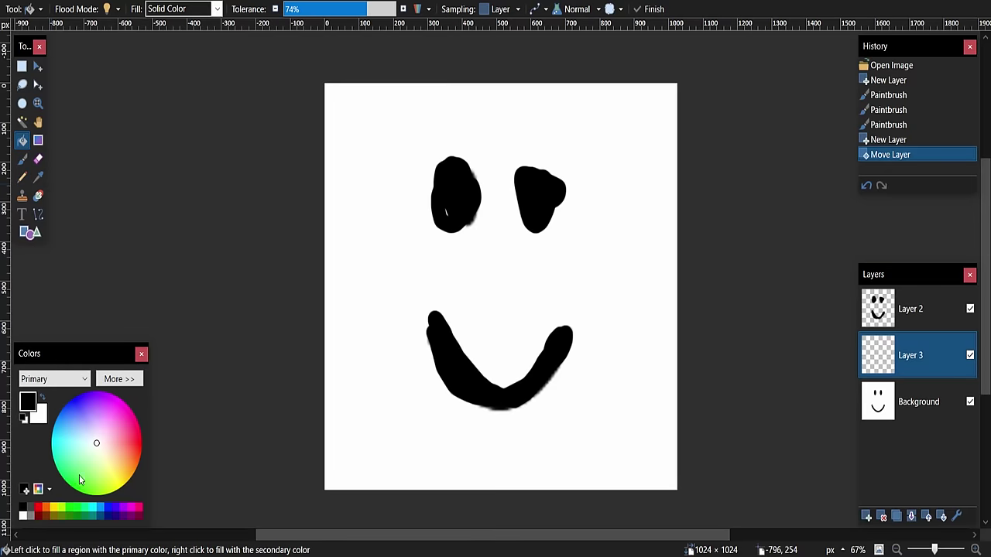
left_click(622, 313)
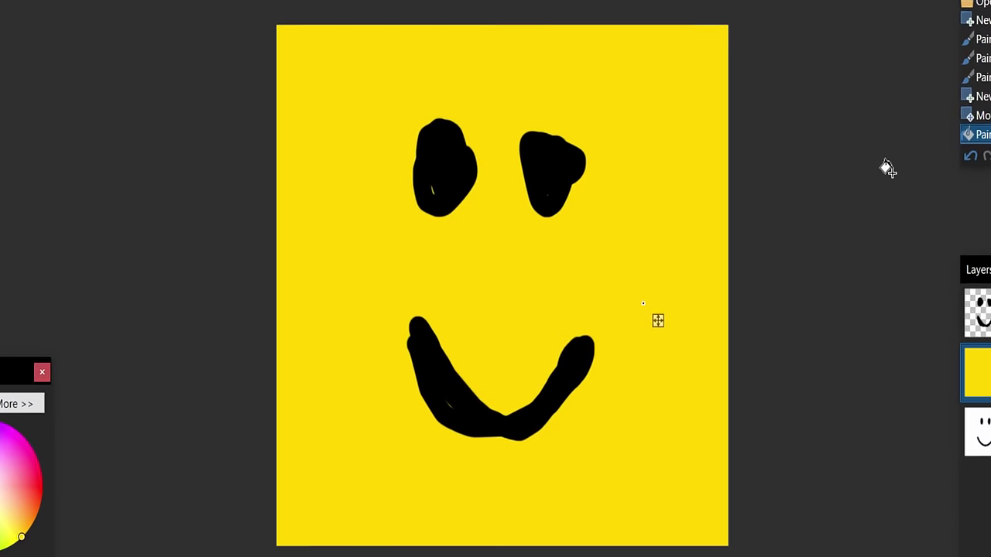
left_click(430, 163)
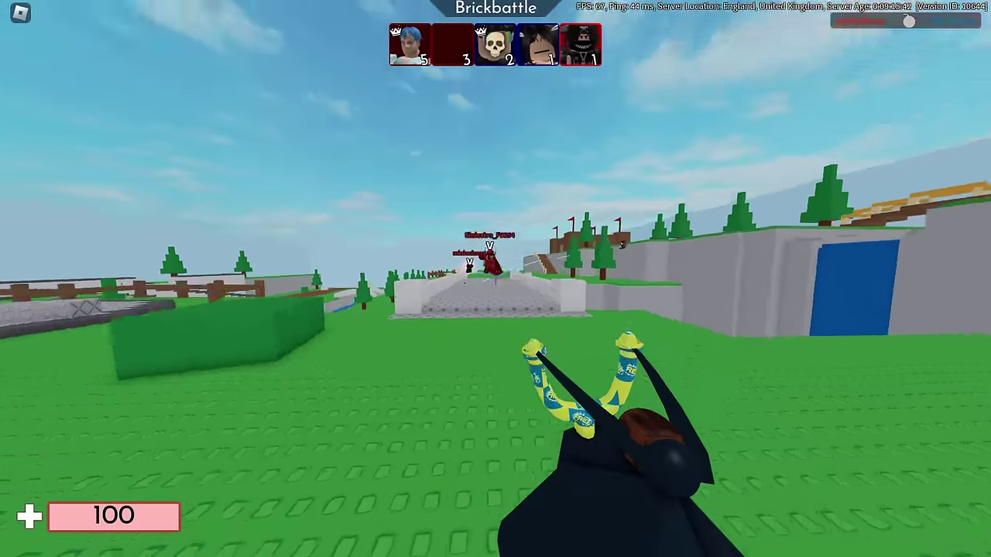
Step: In Roblox, set the avatar preview to 2D, show Skin Tone, and snip the fifth swatch
key("w")
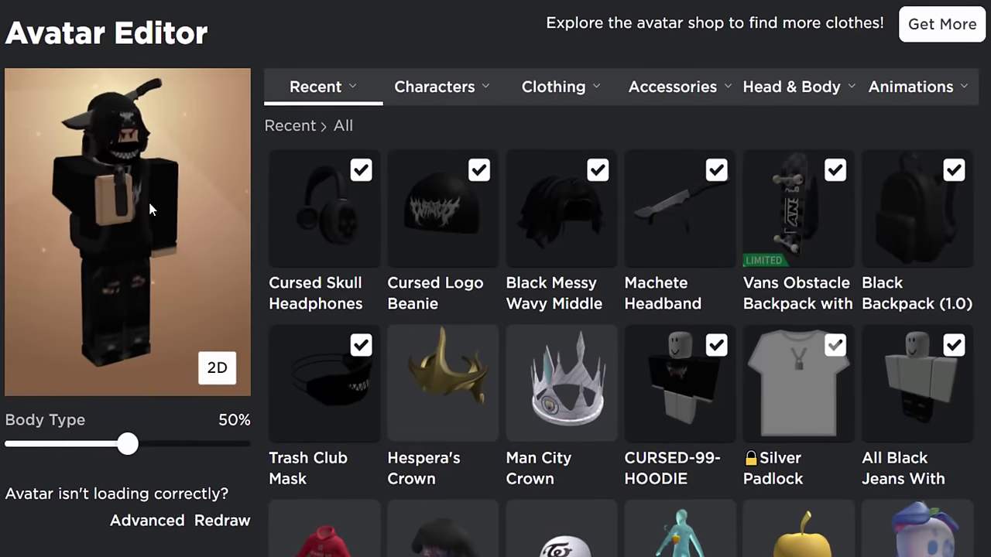
left_click(215, 368)
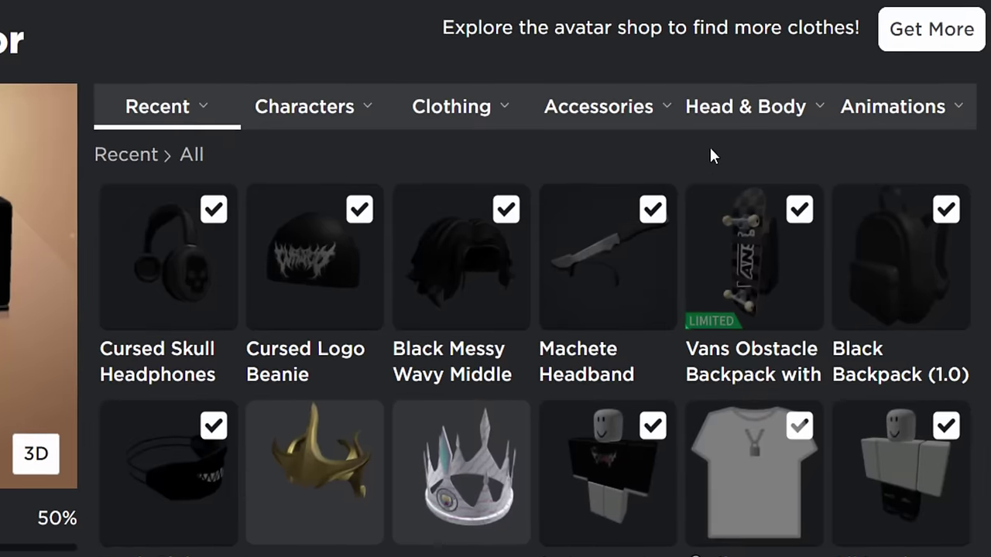
mouse_move(758, 93)
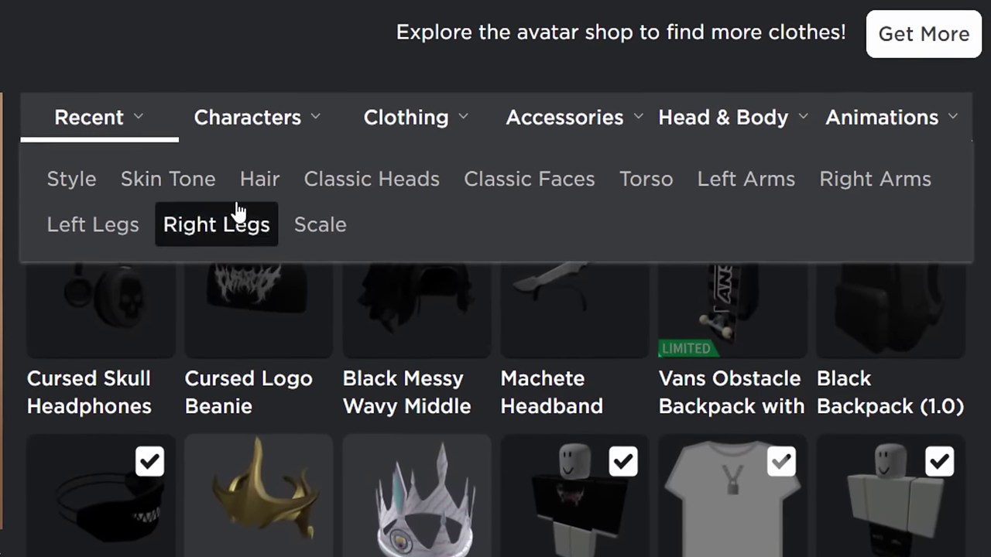
left_click(199, 171)
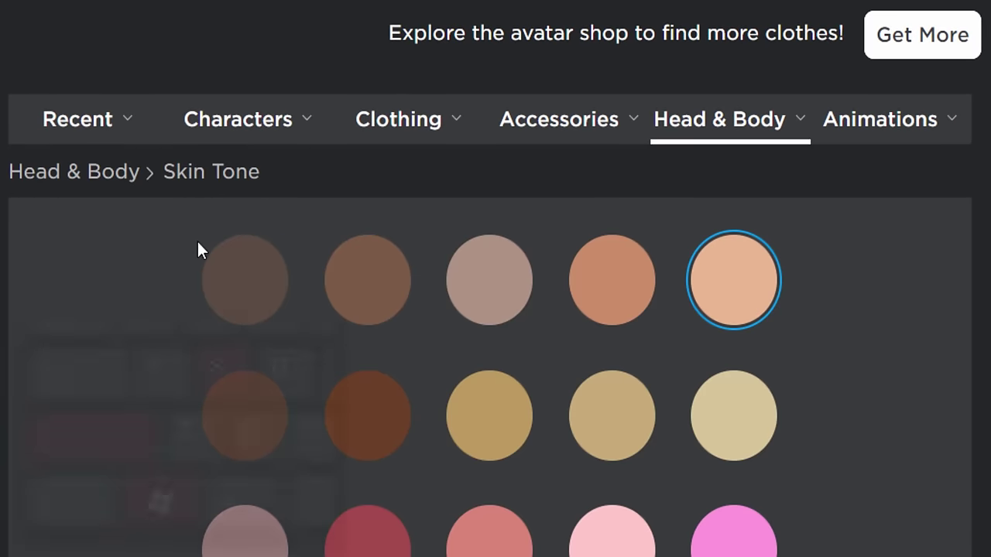
key("super+shift+s")
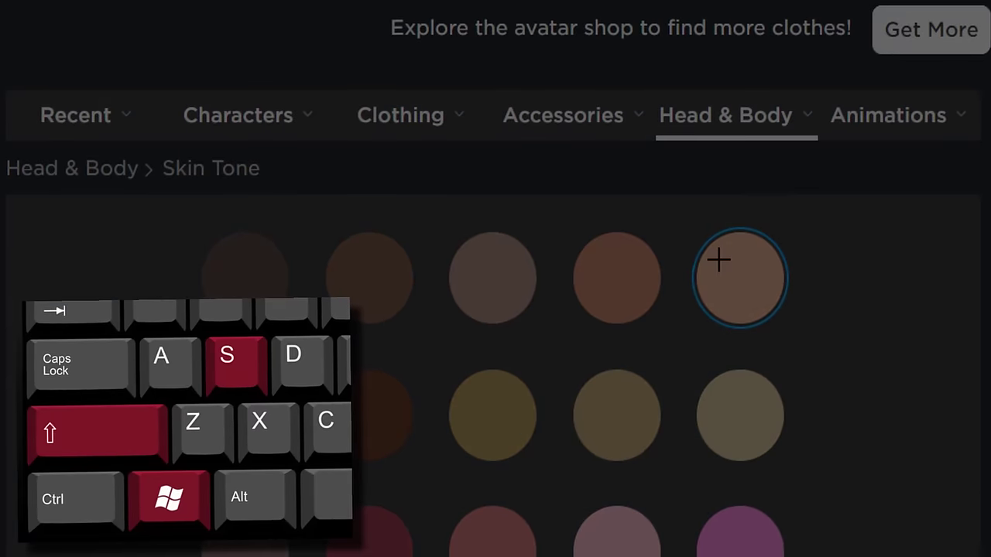
left_click_drag(666, 210, 785, 341)
Step: Paste the captured skin-tone circle into paint.net and enlarge it
left_click_drag(853, 328, 853, 329)
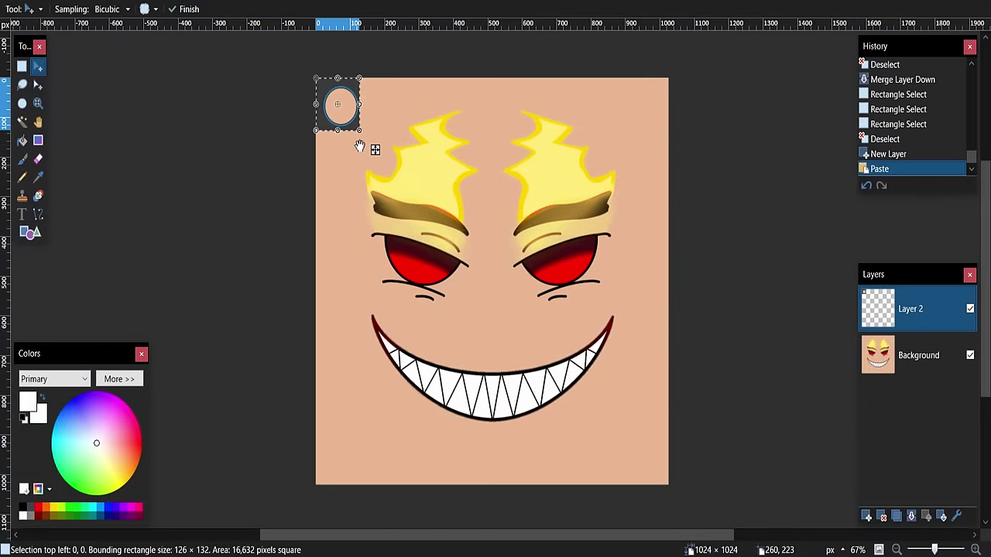
left_click_drag(359, 130, 384, 161)
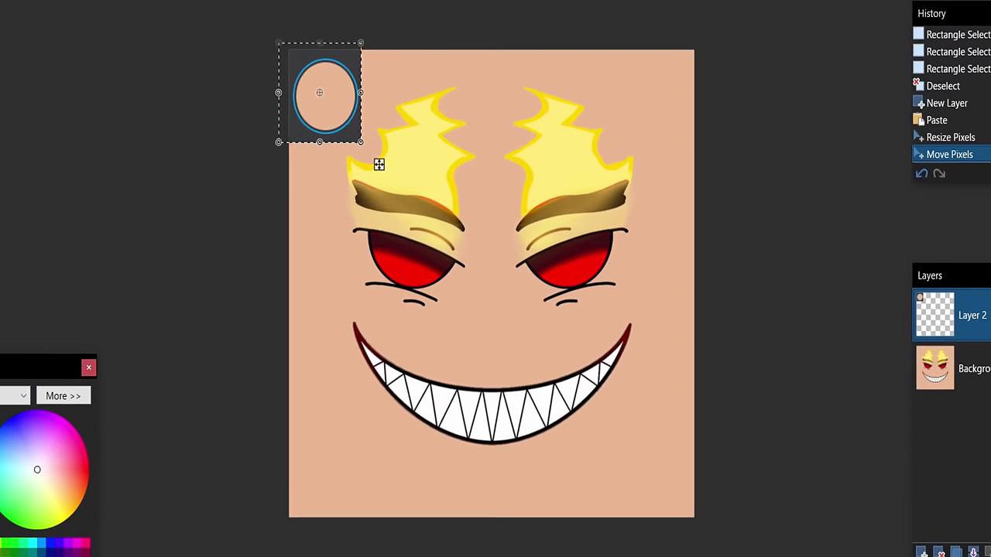
key("ctrl+d")
key("s")
Step: Erase the top and left parts of the pasted circle and toggle Background visibility
left_click_drag(236, 23, 364, 83)
key("Delete")
left_click_drag(239, 43, 301, 133)
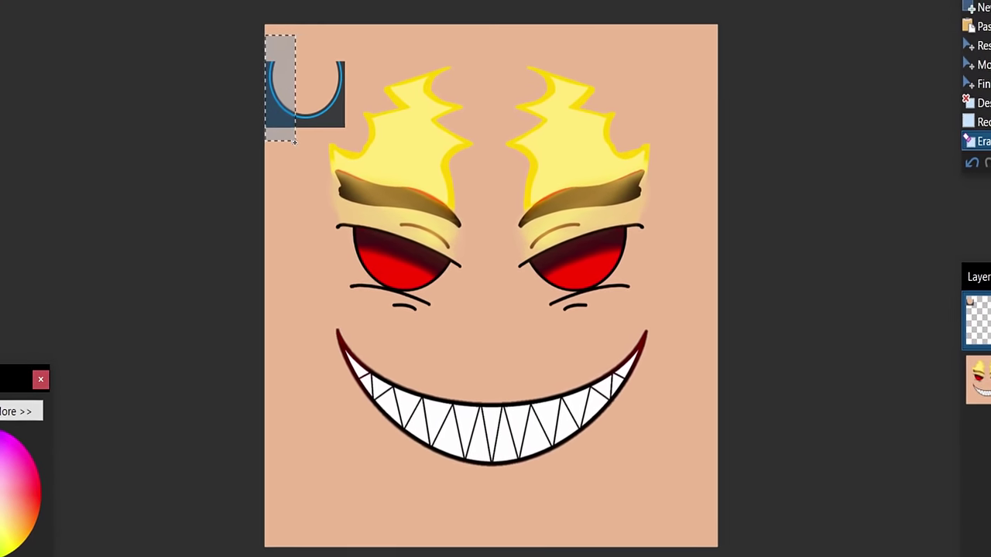
key("Delete")
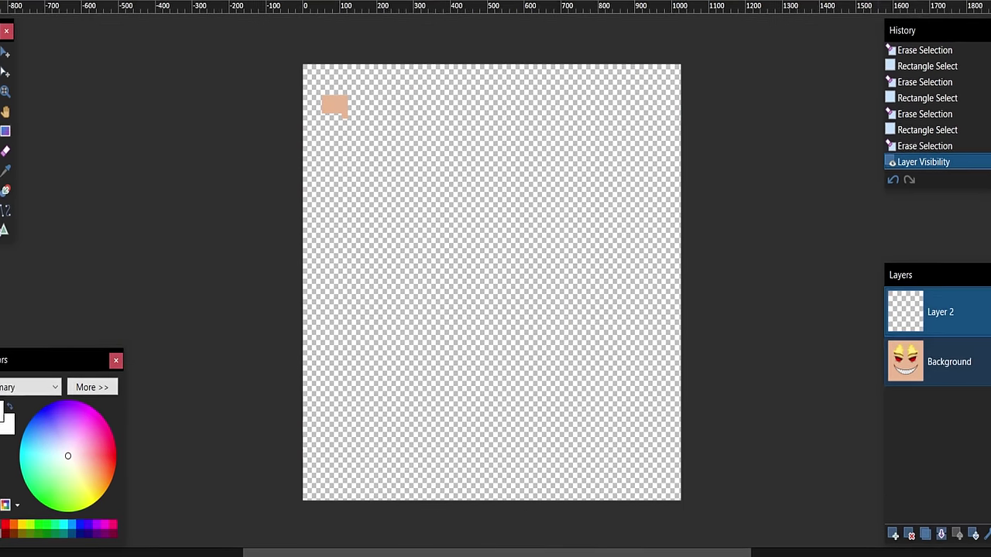
left_click(970, 355)
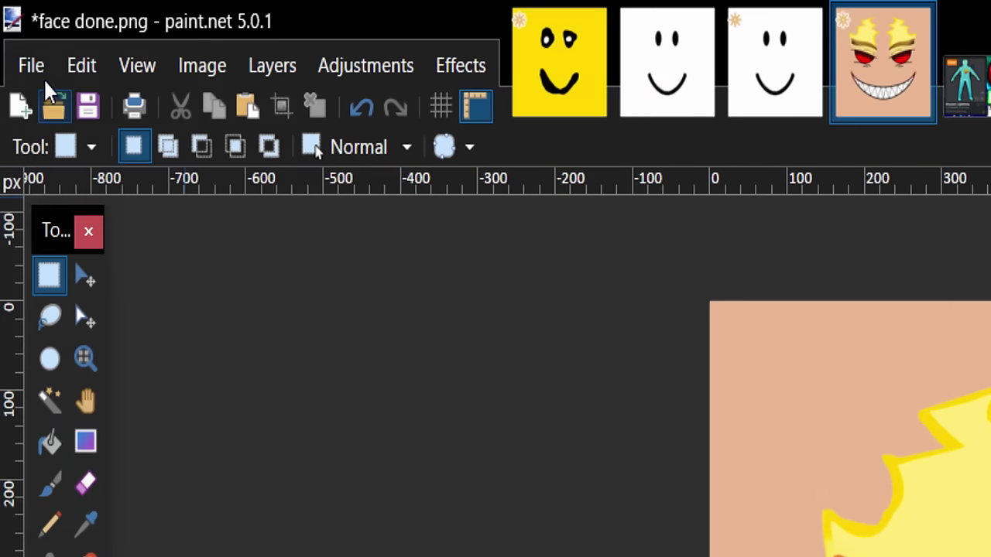
Step: Save the image as Cool avatar face.png in Roblox Accessory Files, confirming the PNG settings
left_click(31, 65)
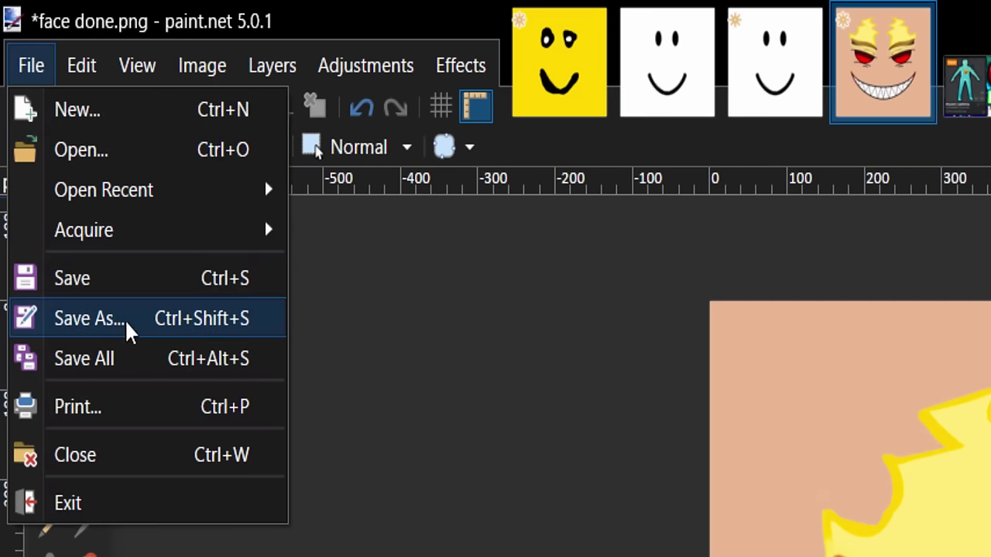
left_click(129, 322)
type("Coo")
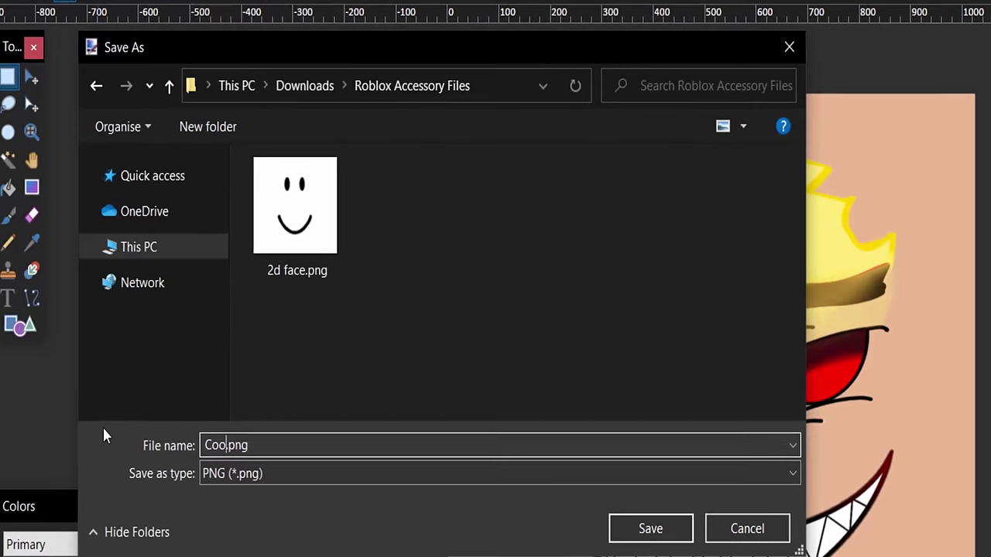
type("l avatar face")
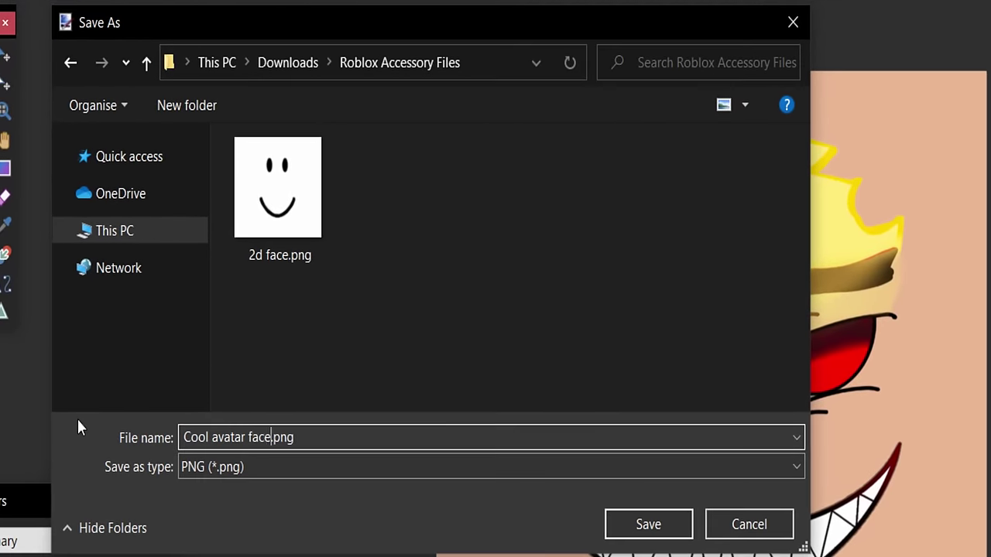
left_click(647, 526)
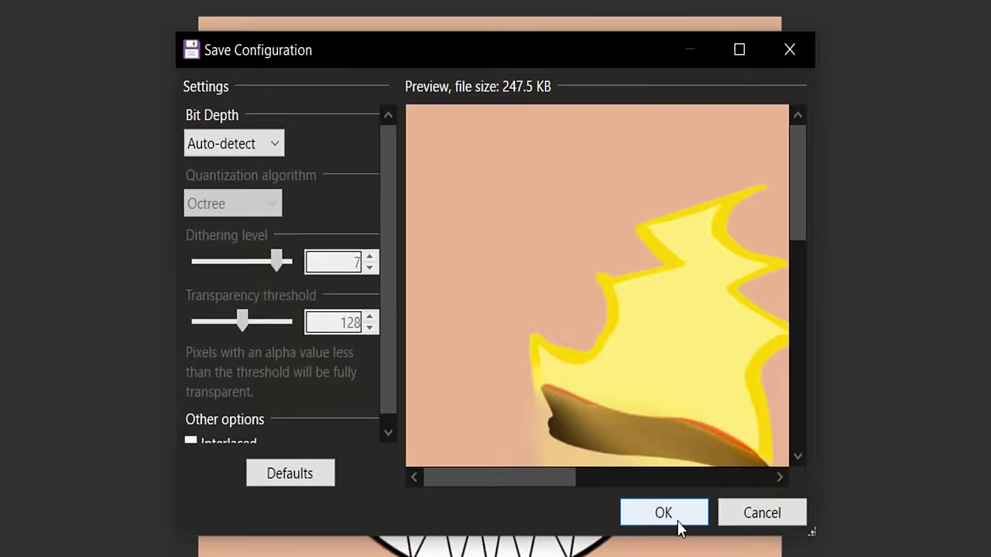
left_click(663, 514)
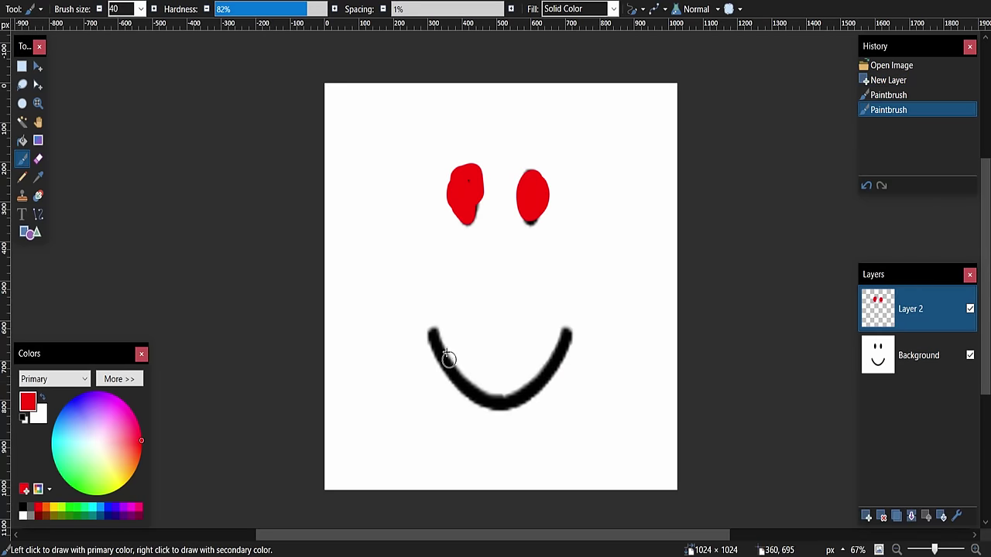
Step: Paint the smiley's black mouth red, then orbit Blender's viewport around the dummy
left_click_drag(500, 404, 554, 341)
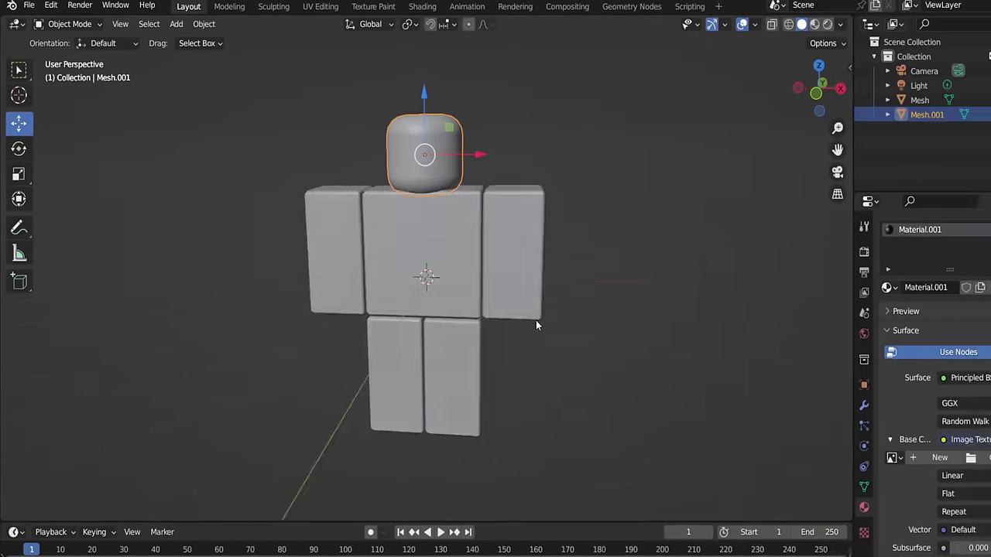
mouse_move(535, 326)
middle_mouse_down()
mouse_move(748, 342)
mouse_move(490, 337)
mouse_move(686, 342)
middle_mouse_up()
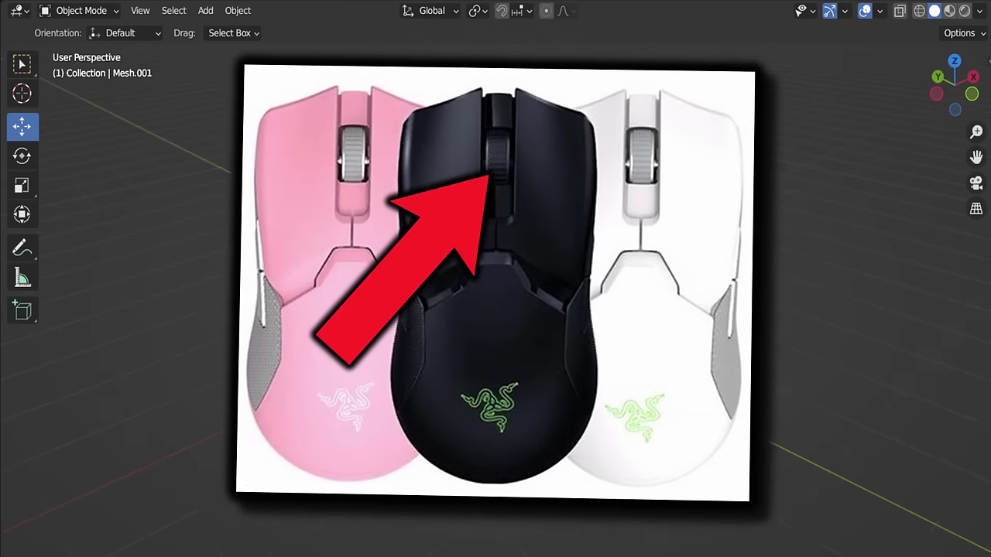
middle_click_drag(687, 342, 833, 344)
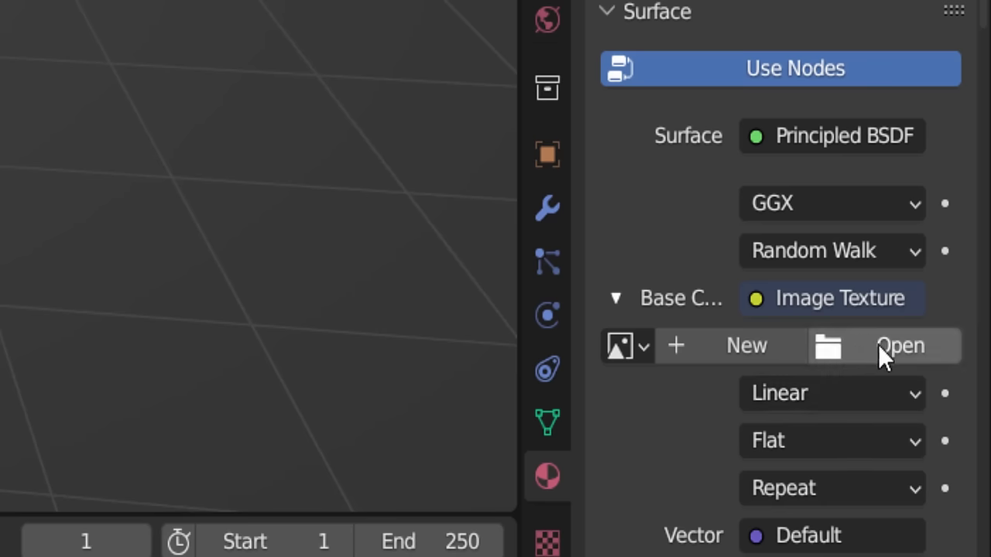
Step: Load Cool avatar face.png into the head's Image Texture and view it in Material Preview
left_click(878, 346)
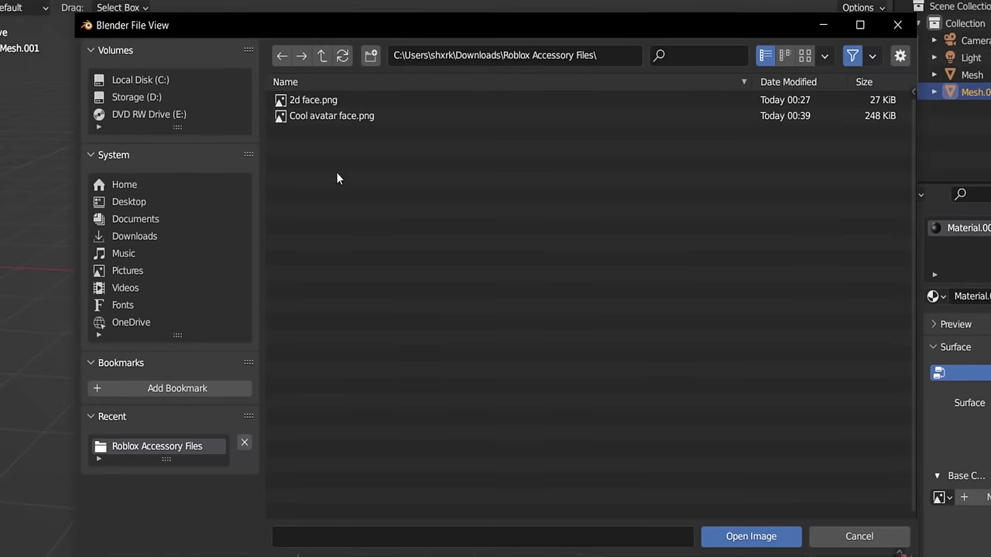
left_click(326, 113)
left_click(737, 539)
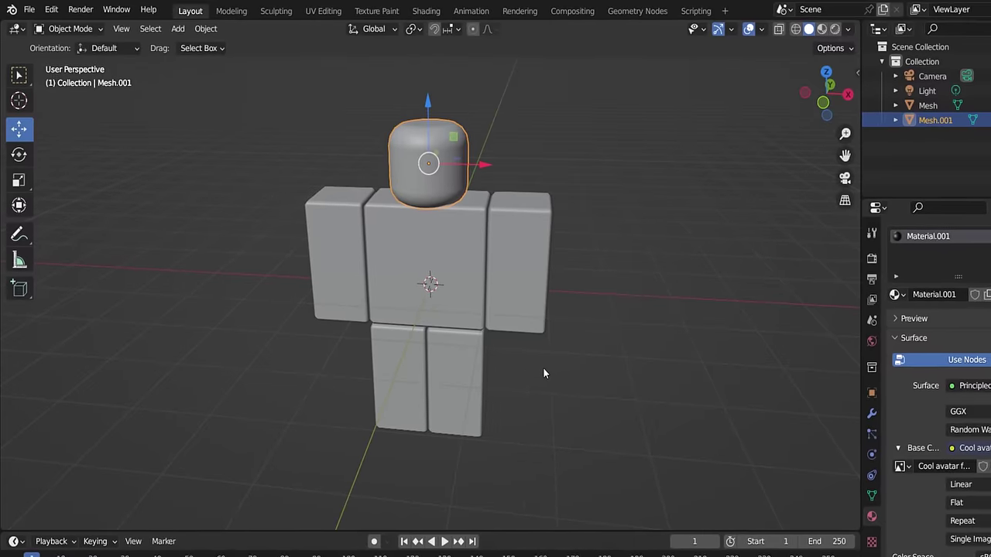
middle_click_drag(546, 250, 496, 240)
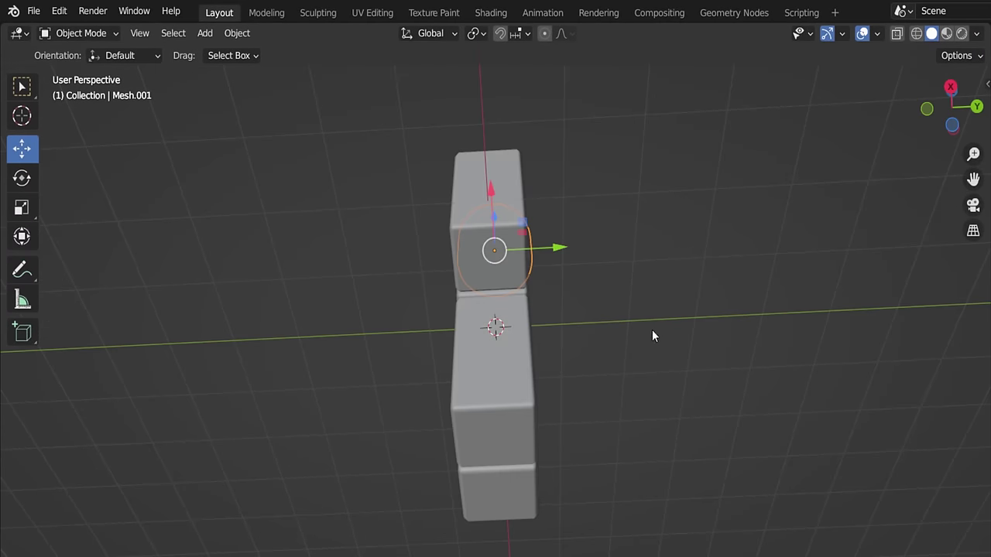
middle_click_drag(652, 336, 442, 500)
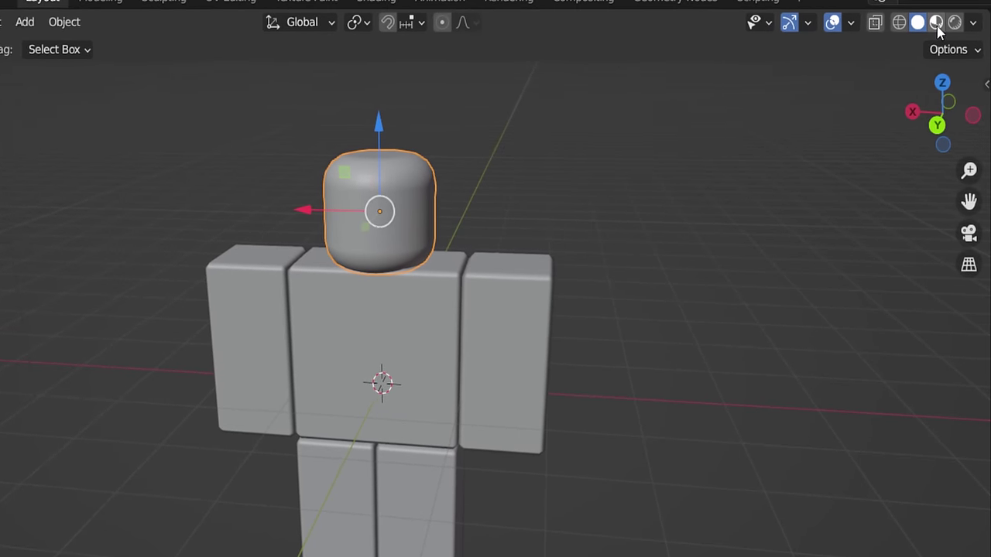
left_click(938, 24)
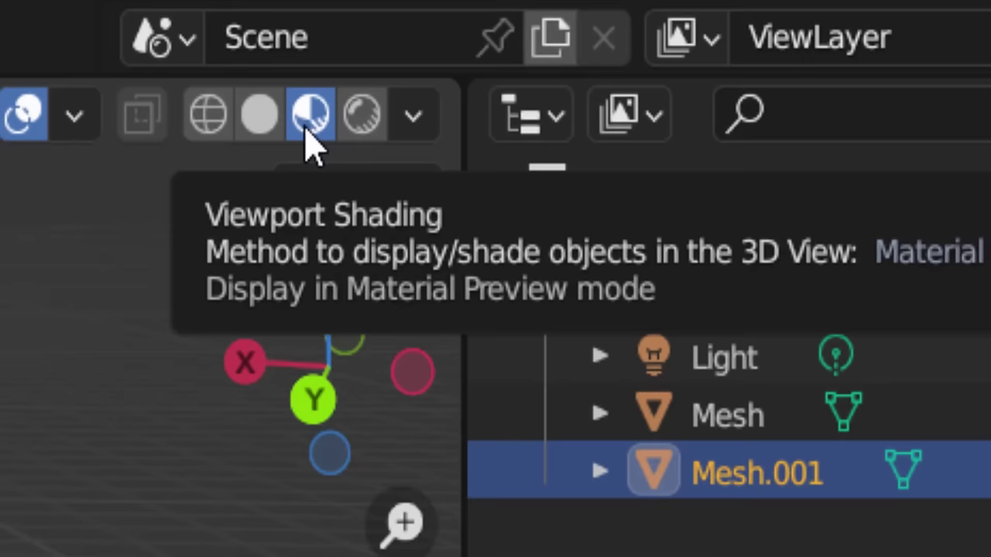